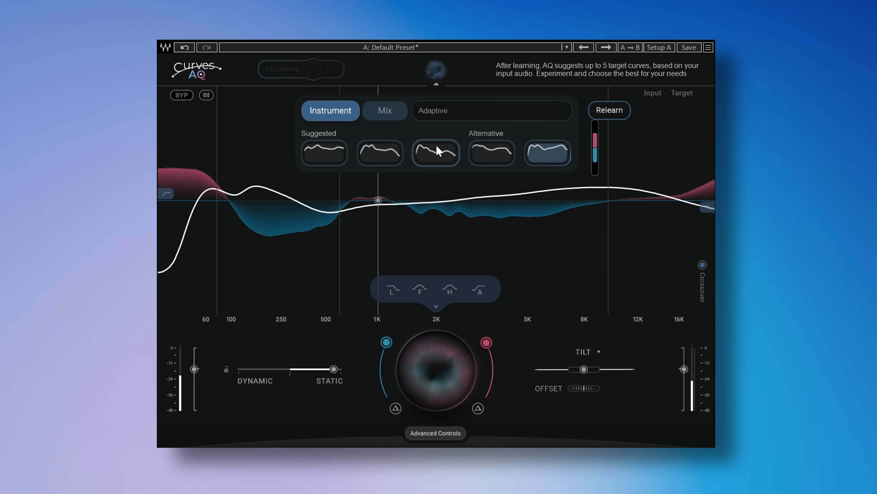
# - Compare the Mix and Instrument target curve modes, finishing on Instrument
pyautogui.click(377, 116)
pyautogui.click(333, 117)
pyautogui.click(376, 119)
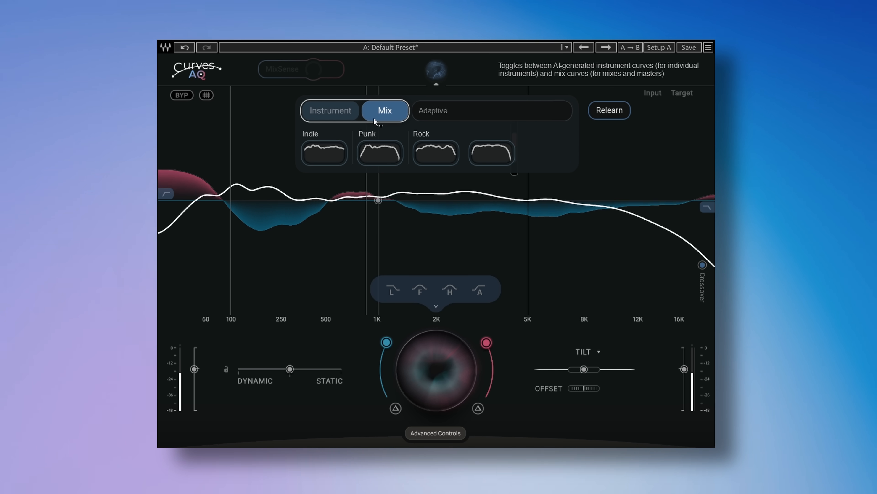
pyautogui.click(336, 118)
# - Audition the three suggested target curves and then the second alternative curve
pyautogui.click(328, 155)
pyautogui.click(380, 157)
pyautogui.click(438, 157)
pyautogui.click(548, 152)
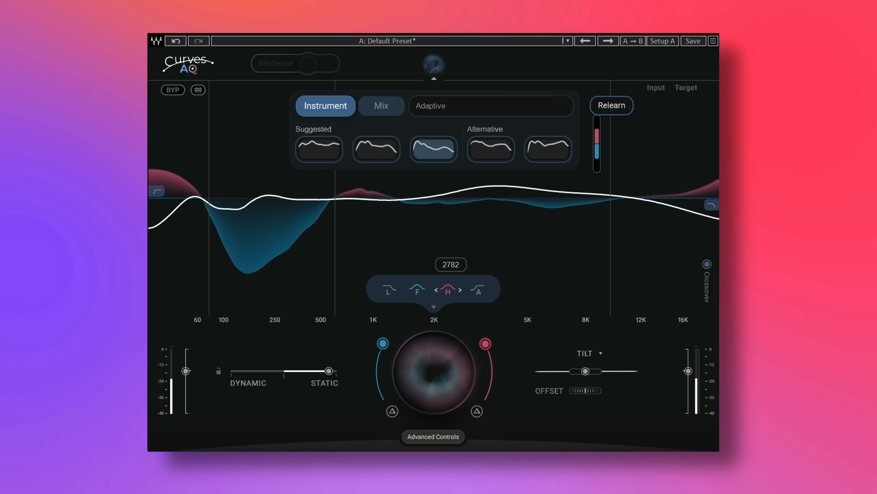
# - Adjust the A band shaping of the target curve
pyautogui.click(484, 297)
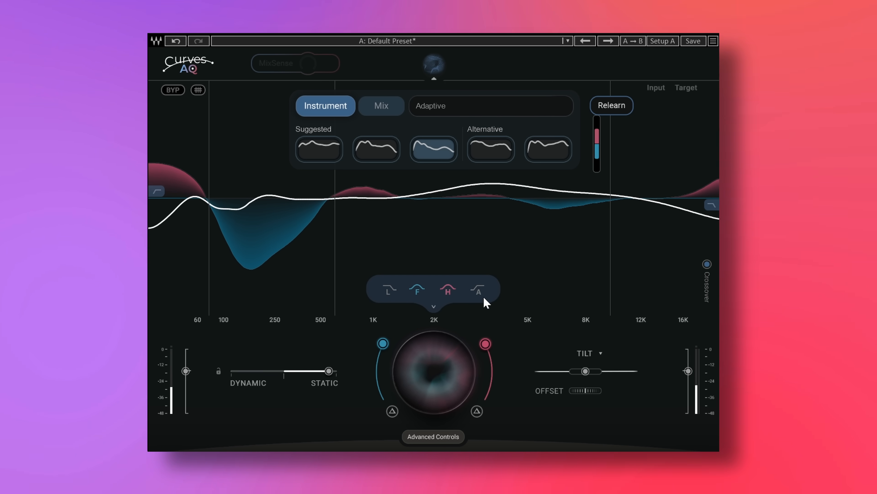
pyautogui.moveTo(478, 290)
pyautogui.mouseDown()
pyautogui.moveTo(458, 290)
pyautogui.moveTo(465, 296)
pyautogui.mouseUp()
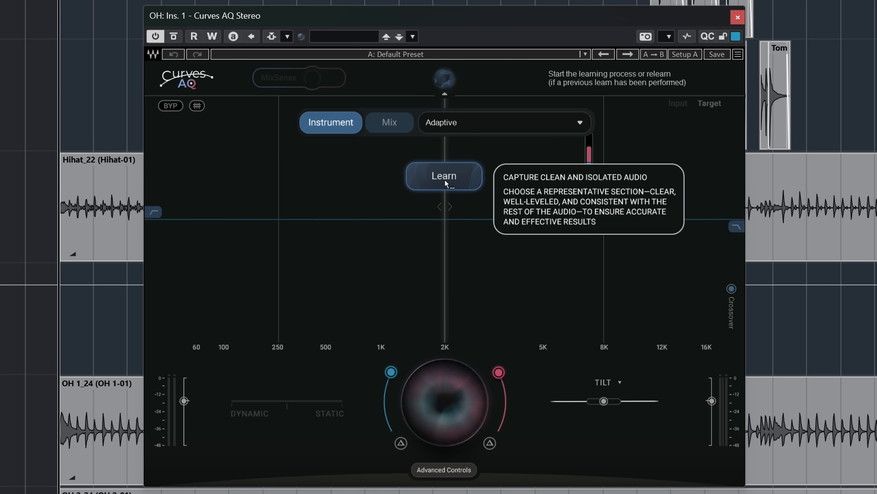
# - Learn the OH track's audio with the Adaptive instrument profile and choose the third suggested curve
pyautogui.click(445, 179)
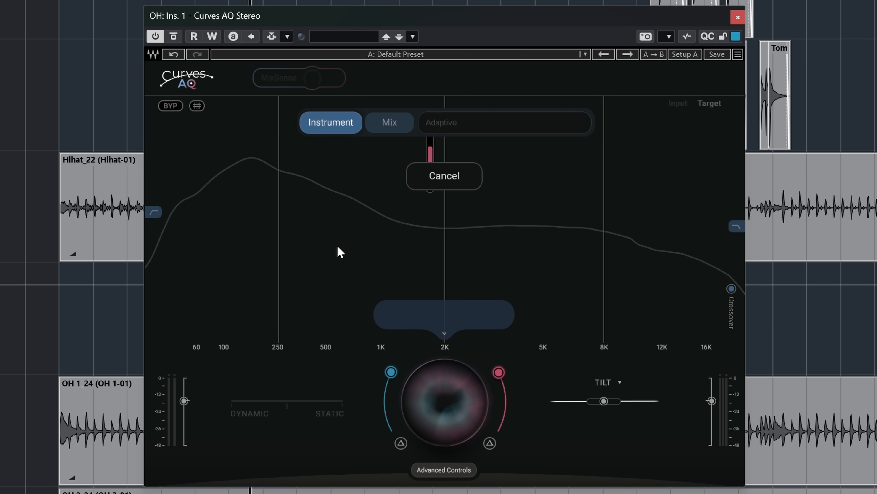
pyautogui.click(458, 171)
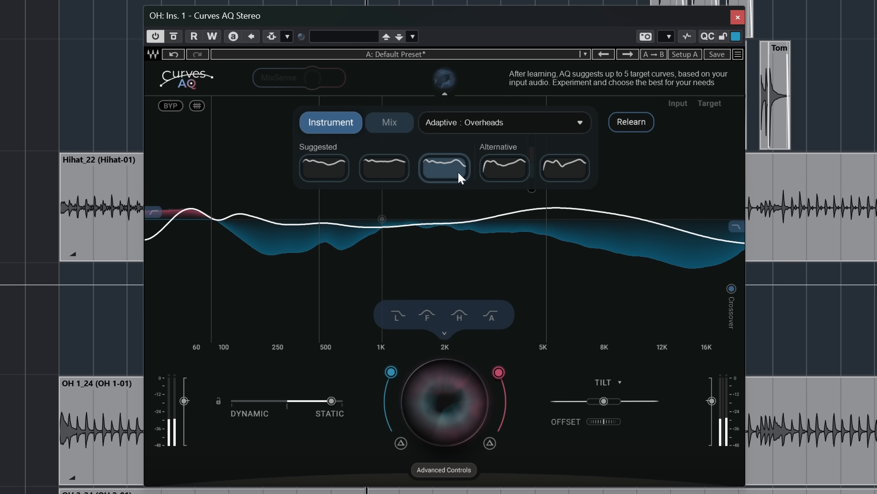
# - Compare the two alternative overhead curves, keep the second one, and nudge its offset
pyautogui.click(506, 169)
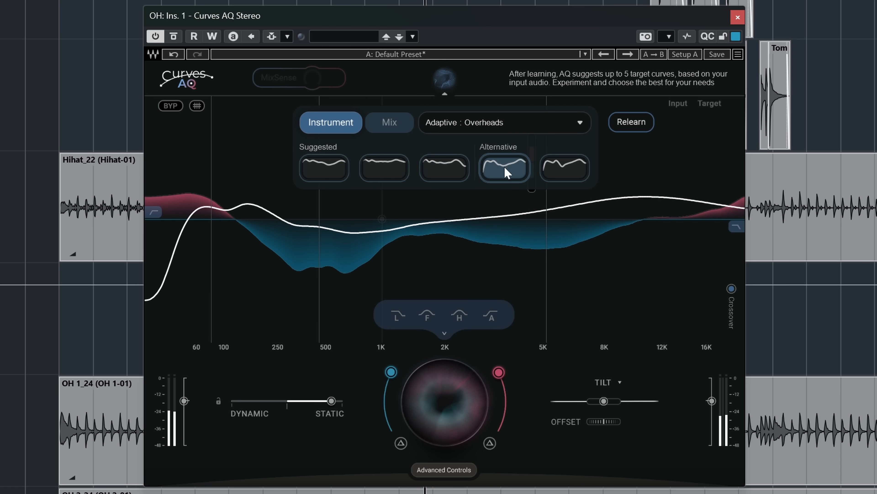
pyautogui.click(569, 172)
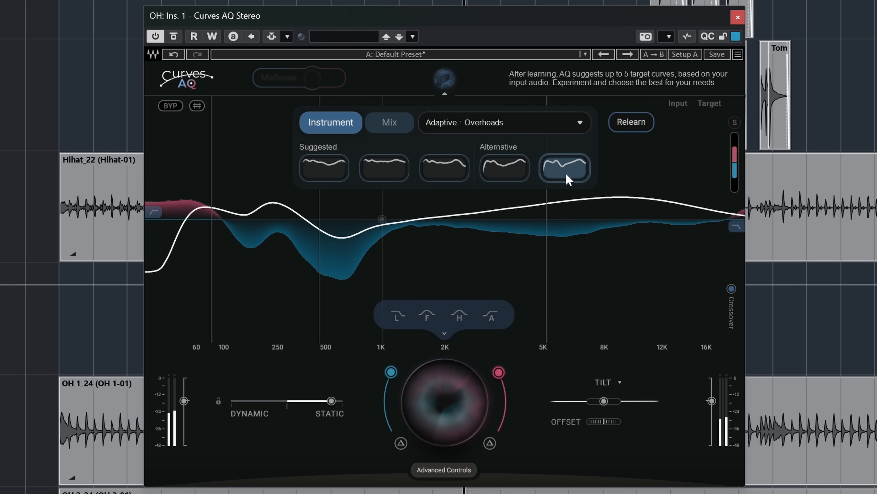
pyautogui.moveTo(604, 422); pyautogui.dragTo(607, 422)
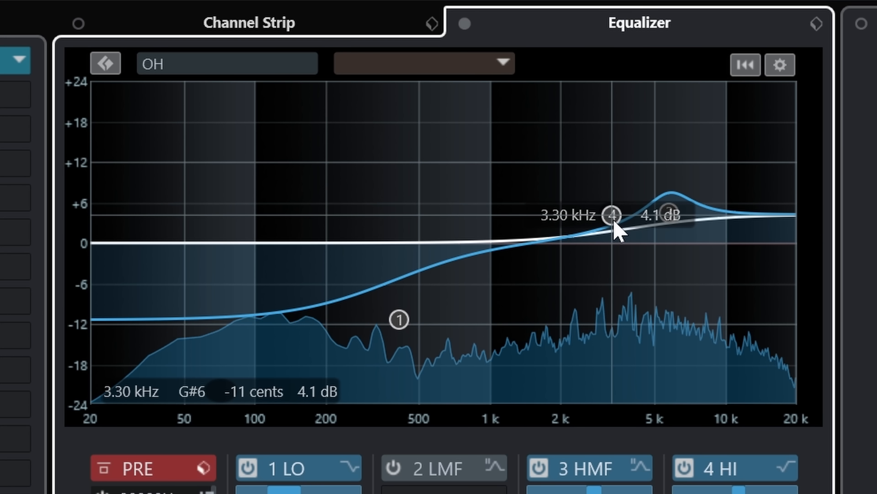
# - Rework the OH equalizer's upper bands, moving band 4 to about 1.99 kHz and 6.5 dB and readjusting band 3's frequency and gain
pyautogui.moveTo(611, 217); pyautogui.dragTo(568, 183)
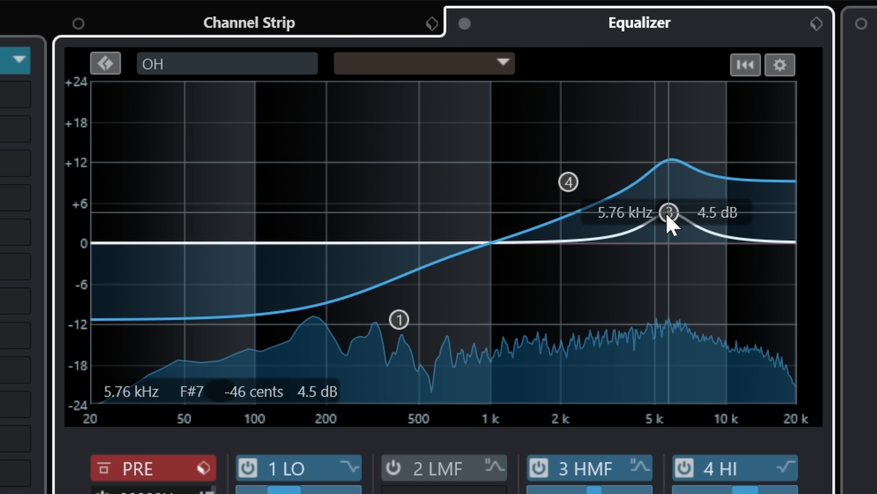
pyautogui.moveTo(668, 219); pyautogui.dragTo(690, 247)
pyautogui.moveTo(577, 192)
pyautogui.mouseDown()
pyautogui.moveTo(576, 222)
pyautogui.moveTo(571, 207)
pyautogui.mouseUp()
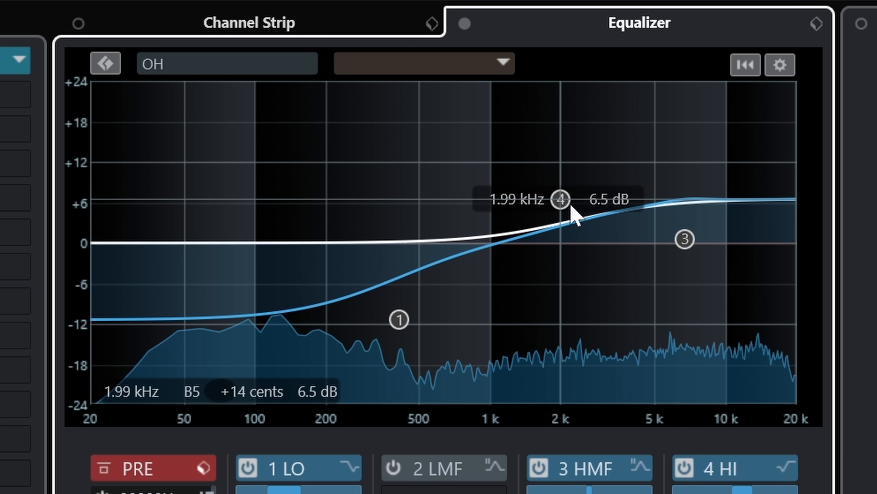
pyautogui.moveTo(687, 245); pyautogui.dragTo(687, 220)
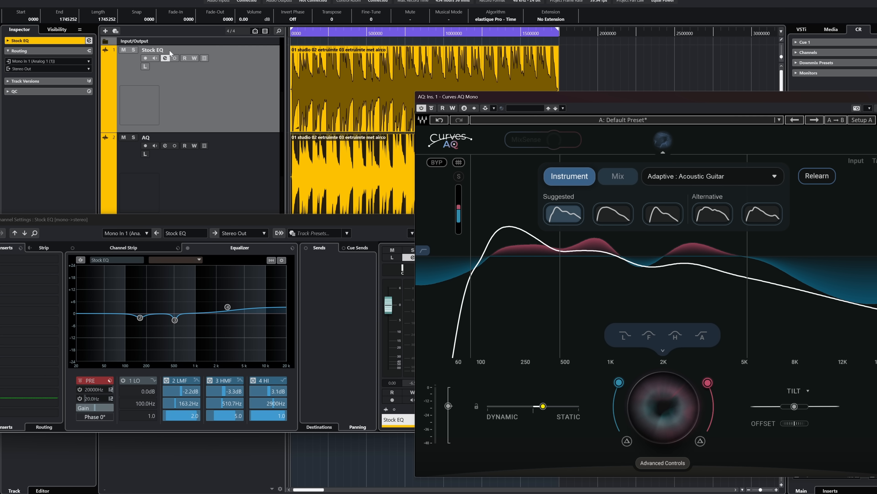
# - Bypass the Stock EQ track's equalizer and solo the track
pyautogui.click(187, 248)
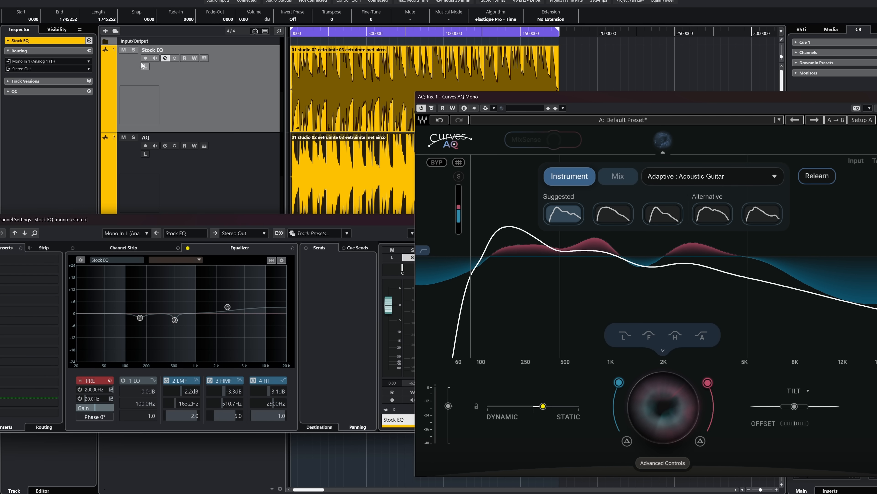
pyautogui.click(134, 50)
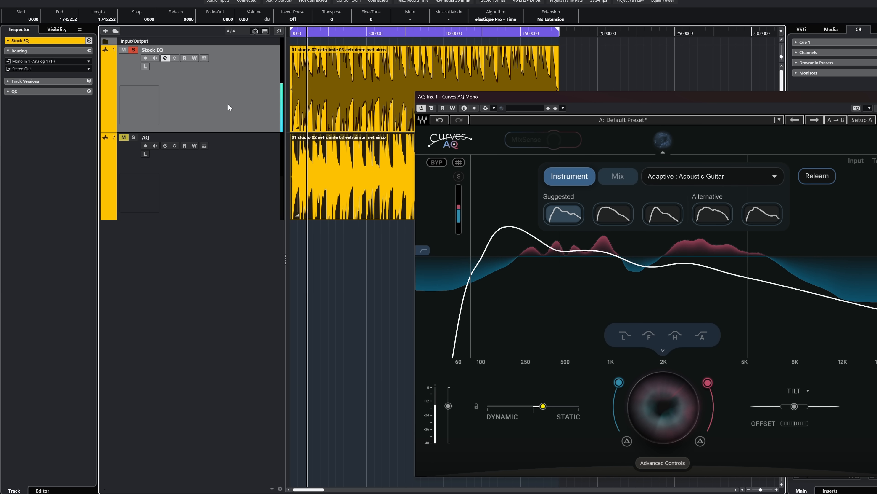
# - Reopen the Stock EQ channel settings and compare the equalizer active and bypassed, leaving it active
pyautogui.click(166, 59)
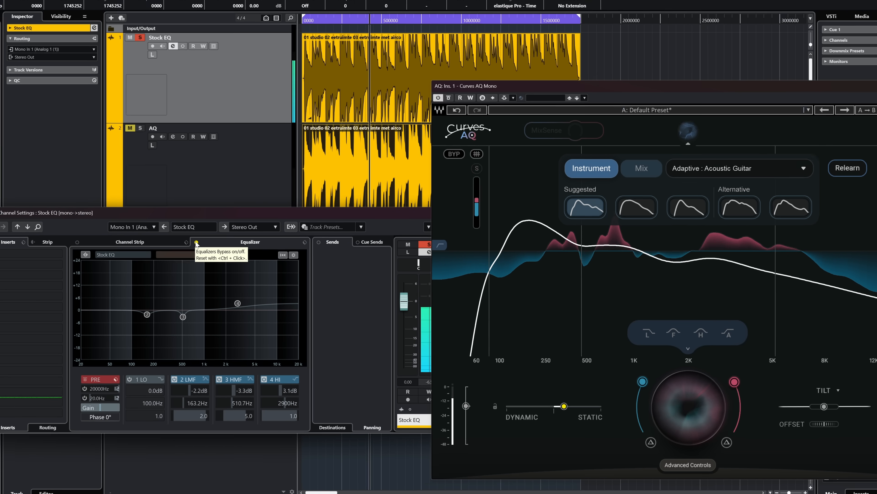
pyautogui.click(188, 248)
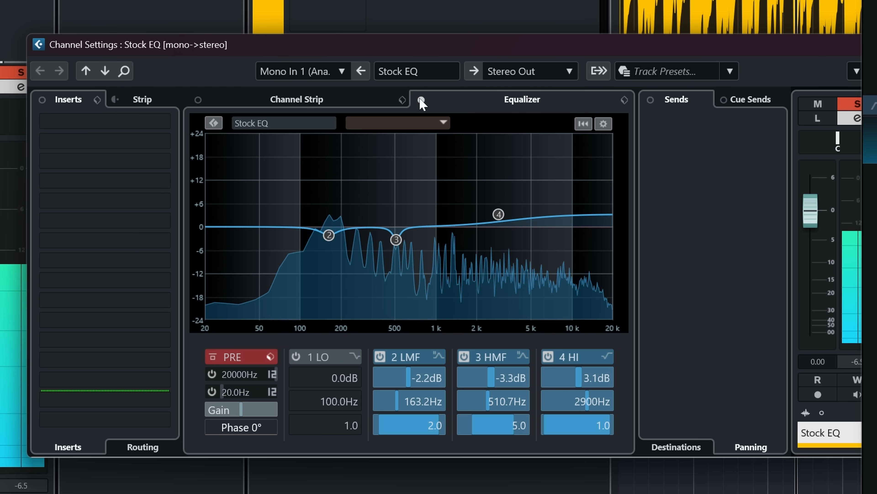
pyautogui.click(421, 100)
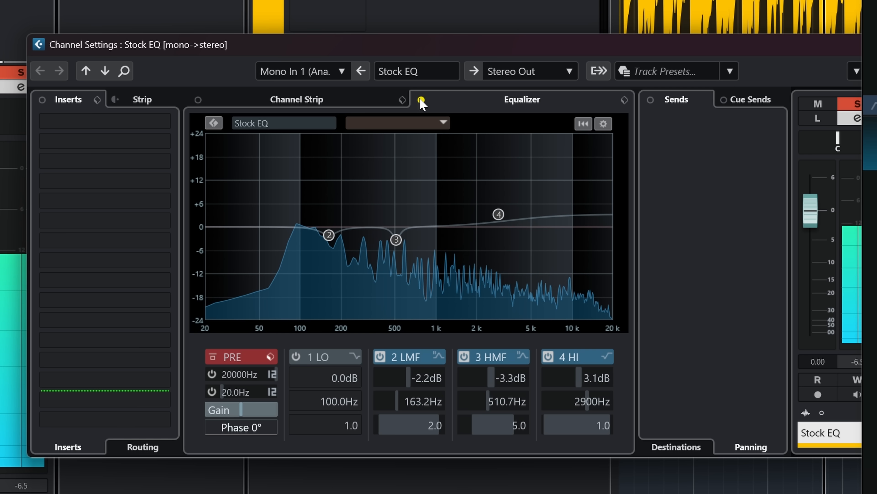
pyautogui.click(421, 99)
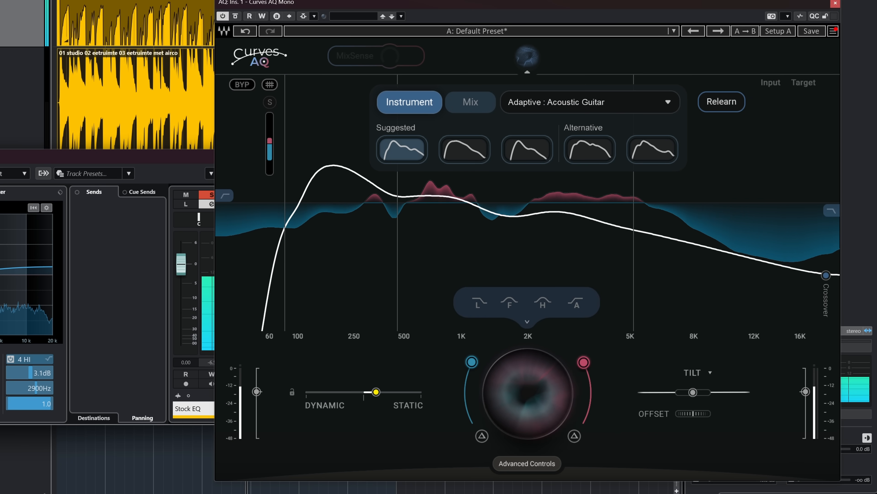
# - Close the Stock EQ channel settings and audition every Acoustic Guitar curve on the AQ track, returning to the first suggested one
pyautogui.hotkey('ctrl', 'w')
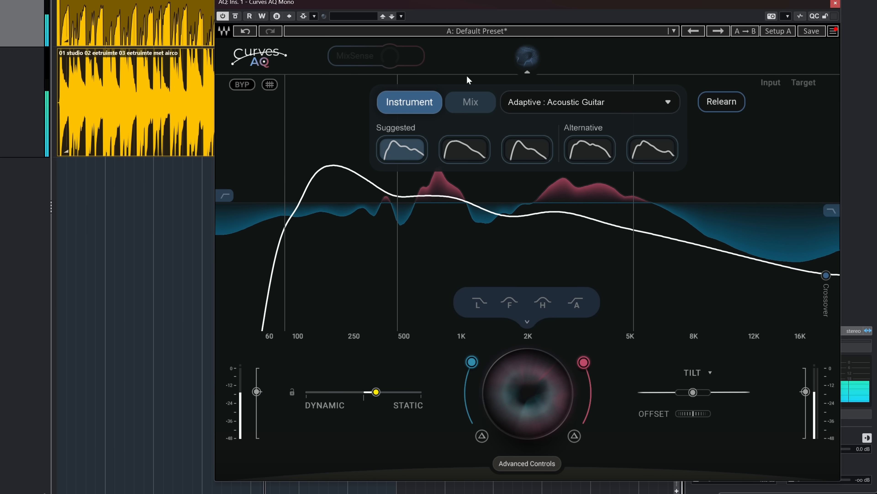
pyautogui.click(472, 153)
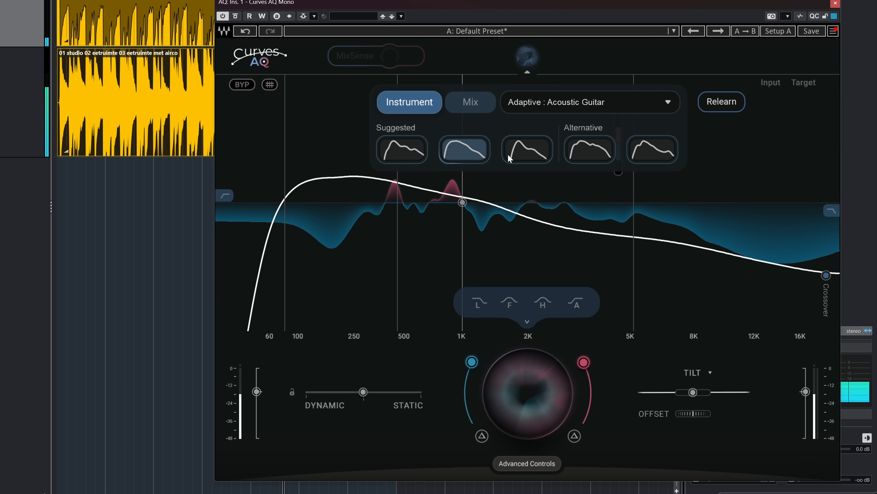
pyautogui.click(528, 149)
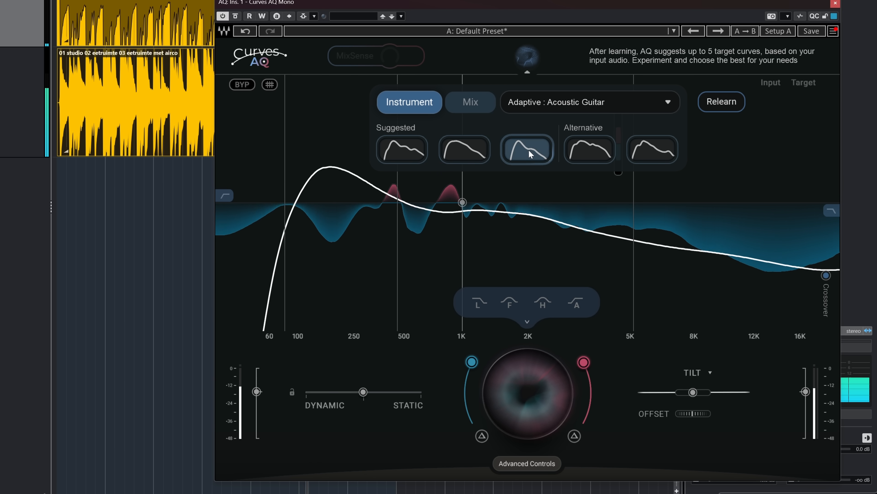
pyautogui.click(580, 147)
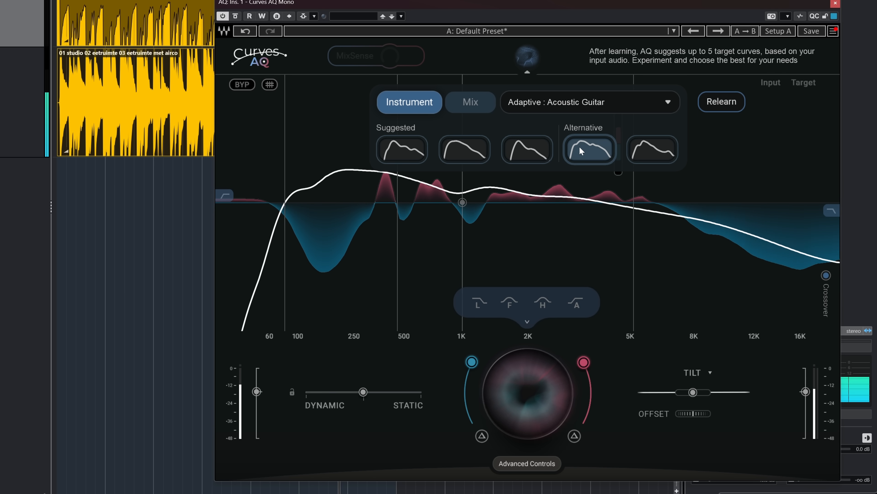
pyautogui.click(652, 149)
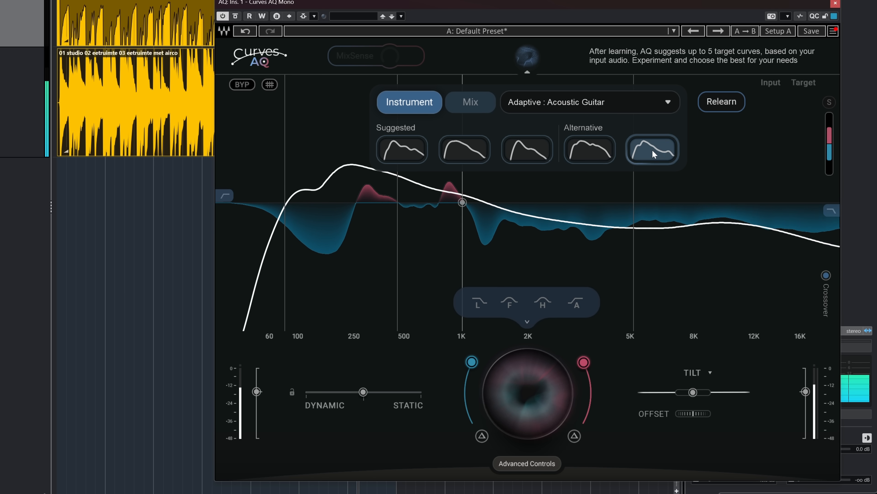
pyautogui.click(415, 149)
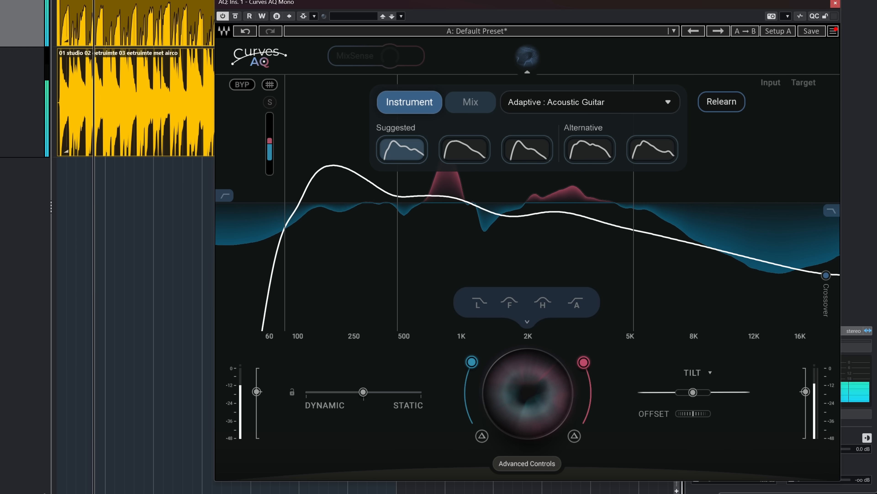
pyautogui.click(36, 25)
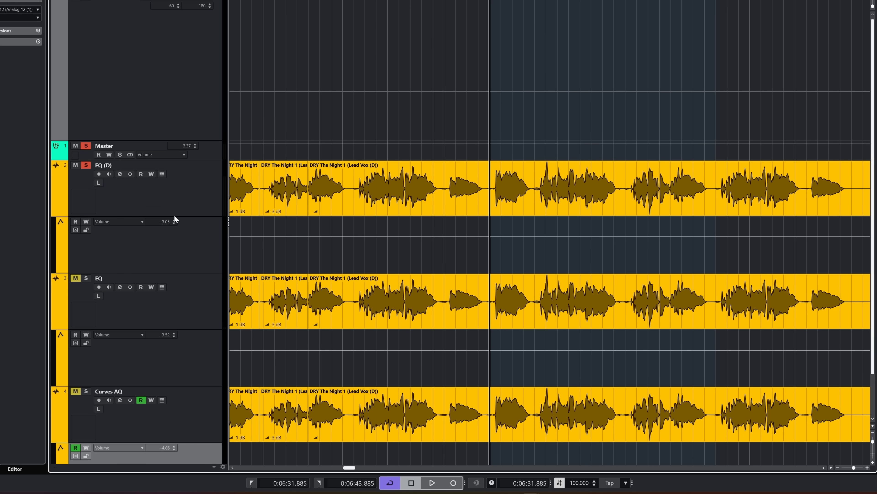
# - Select the EQ (D) vocal track and play it back
pyautogui.click(175, 198)
pyautogui.press('space')
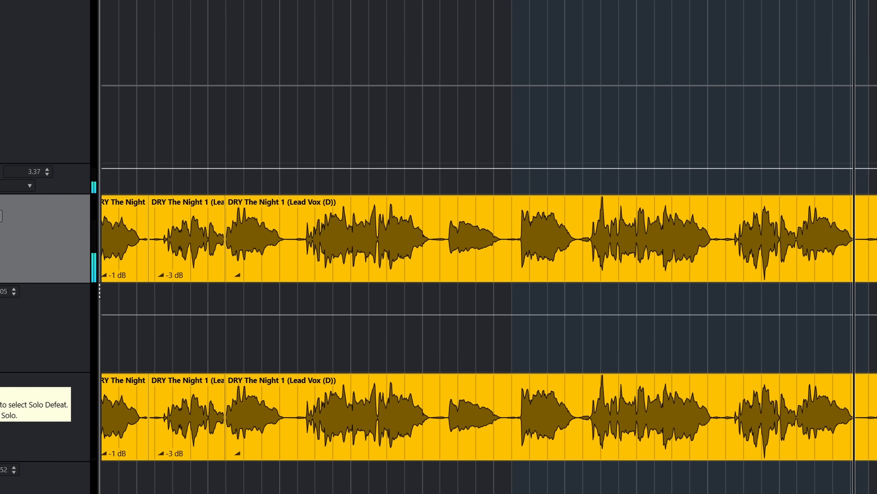
# - Open the EQ vocal track's channel settings, position the window over the arrangement, and play the soloed track
pyautogui.click(2, 394)
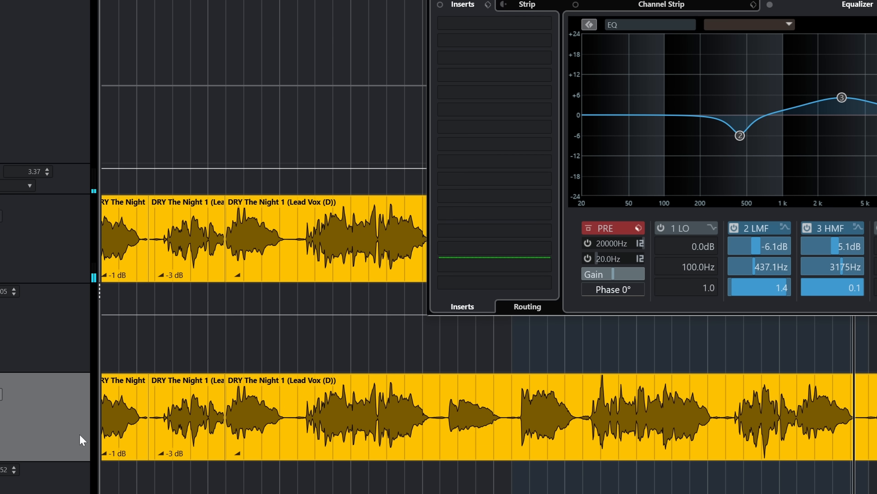
pyautogui.moveTo(793, 0); pyautogui.dragTo(435, 55)
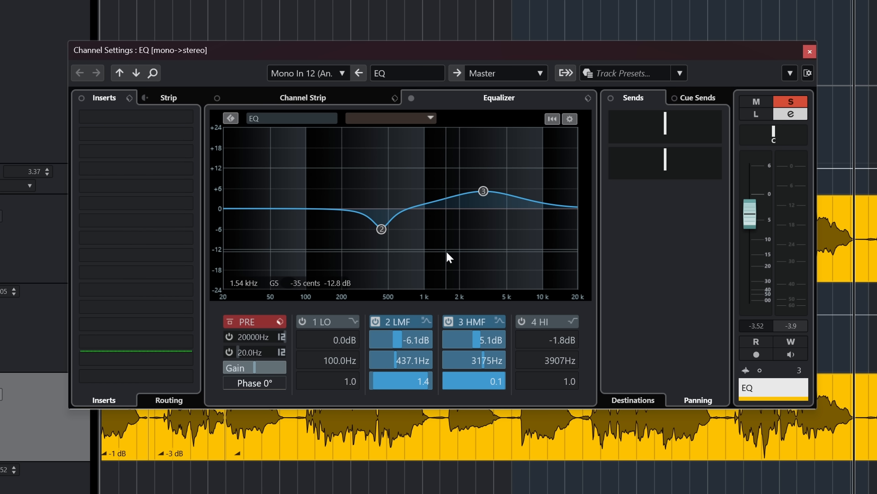
pyautogui.press('space')
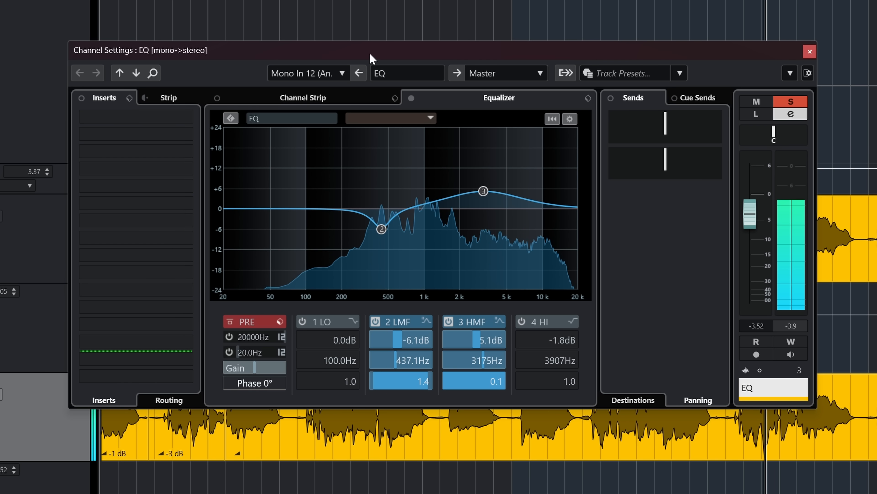
pyautogui.moveTo(369, 52); pyautogui.dragTo(399, 48)
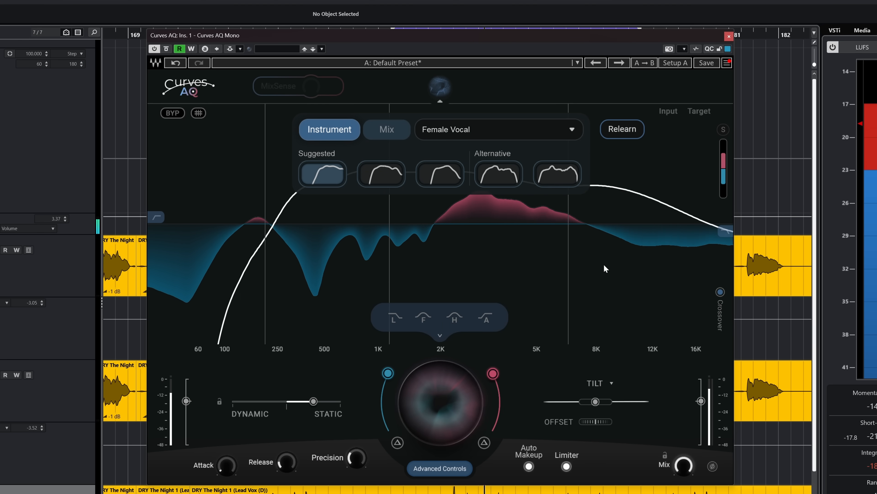
# - Compare the suggested and alternative Female Vocal curves on the Curves AQ track, settling on the second suggested curve
pyautogui.click(387, 177)
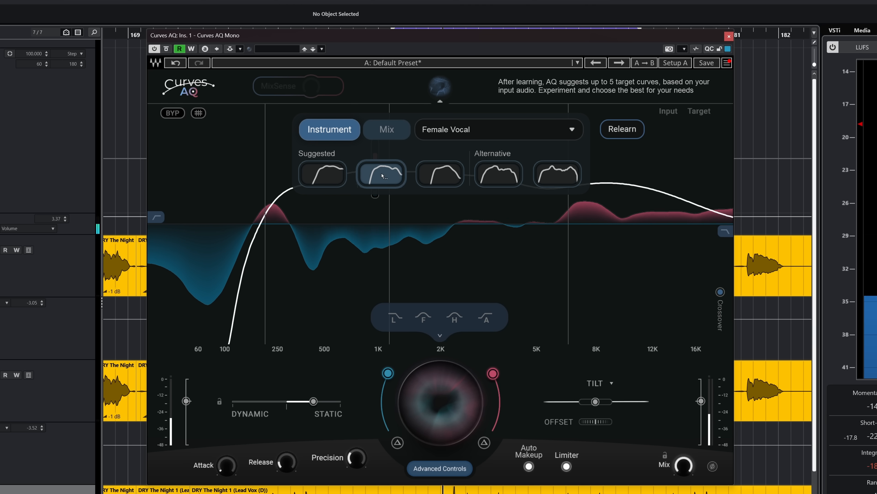
pyautogui.click(444, 175)
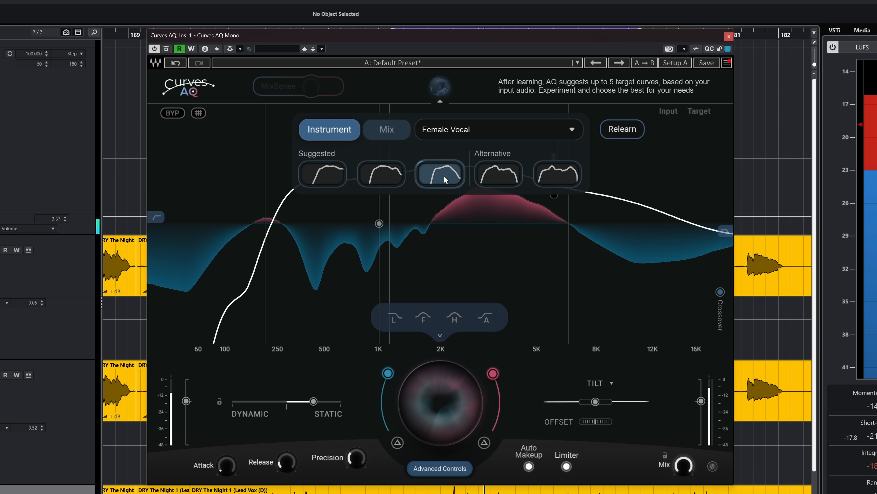
pyautogui.click(494, 174)
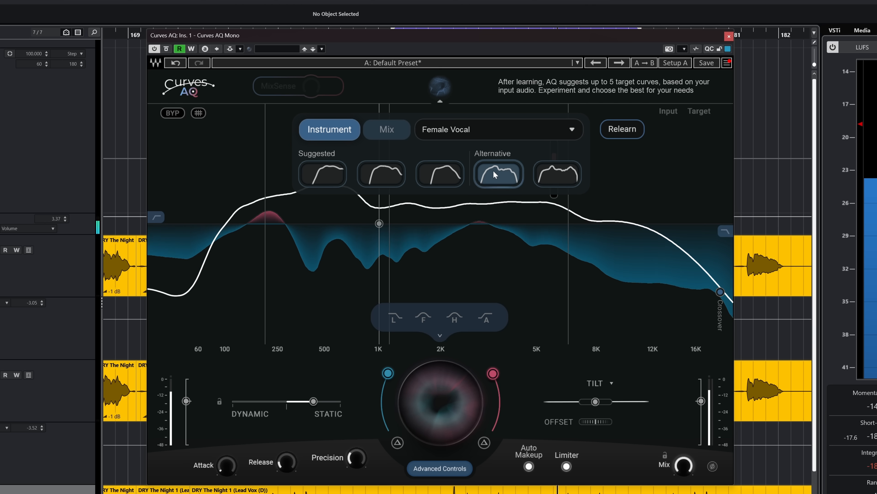
pyautogui.click(554, 175)
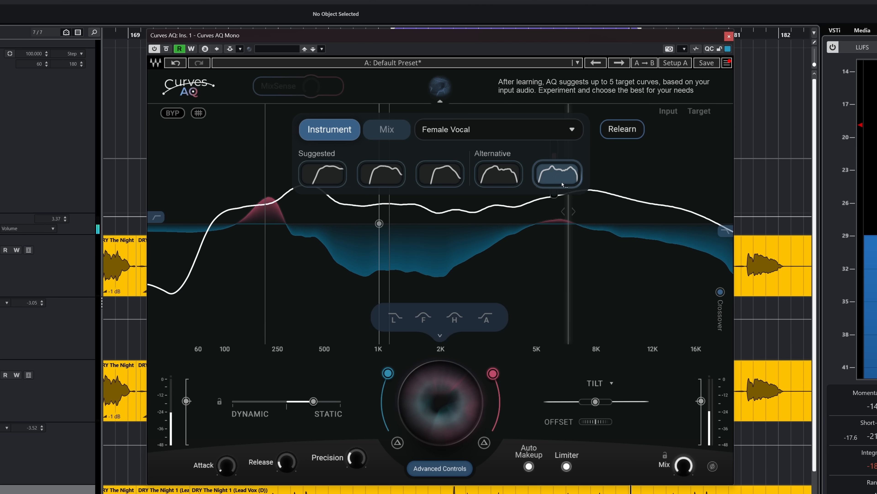
pyautogui.click(383, 178)
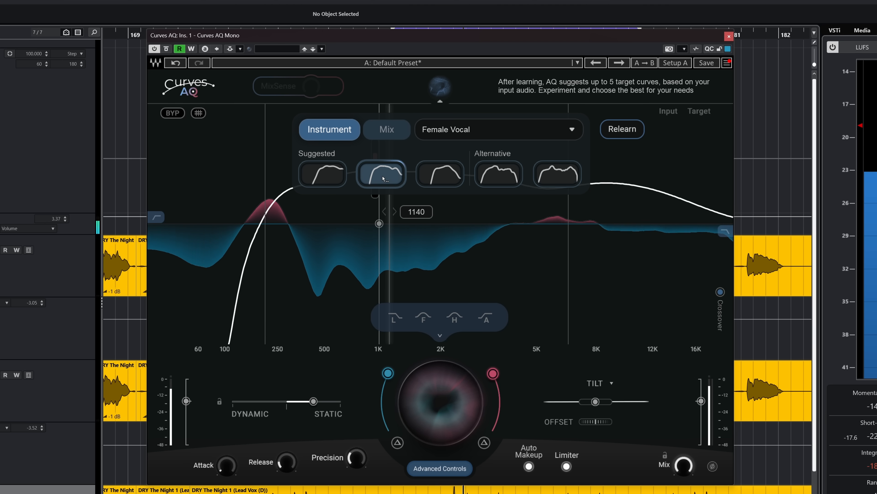
# - Choose the first suggested Female Vocal curve, and open the EQ vocal track's channel settings beside the Curves AQ window
pyautogui.click(331, 175)
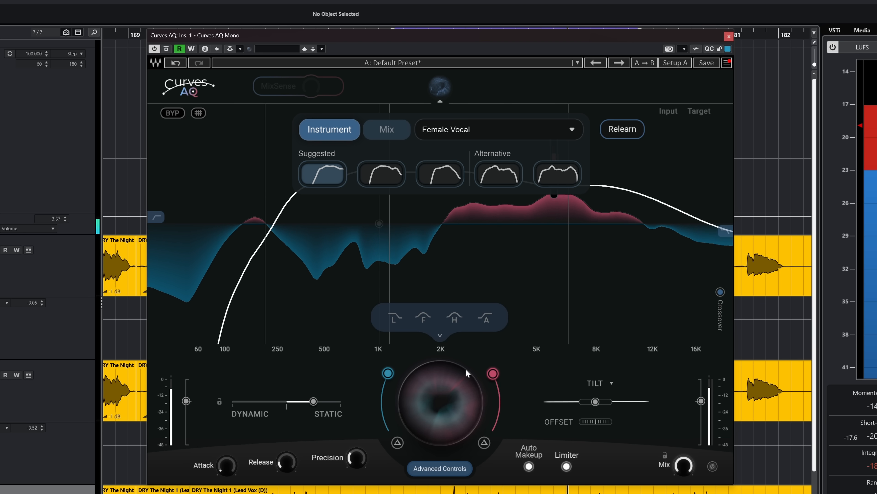
pyautogui.click(13, 406)
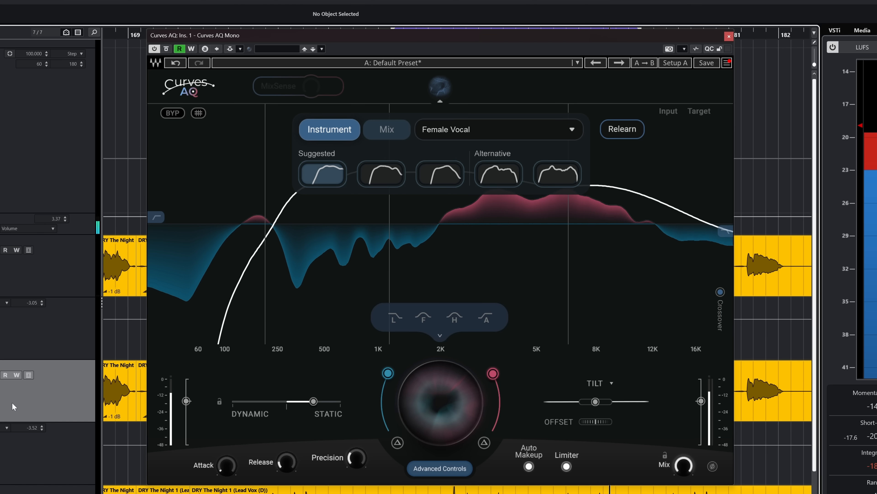
pyautogui.press('e')
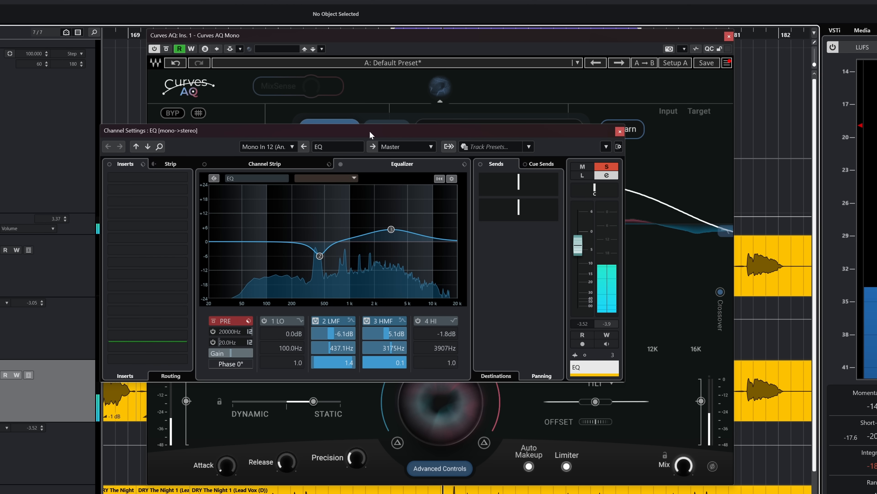
pyautogui.moveTo(370, 134); pyautogui.dragTo(281, 133)
pyautogui.moveTo(420, 44); pyautogui.dragTo(496, 41)
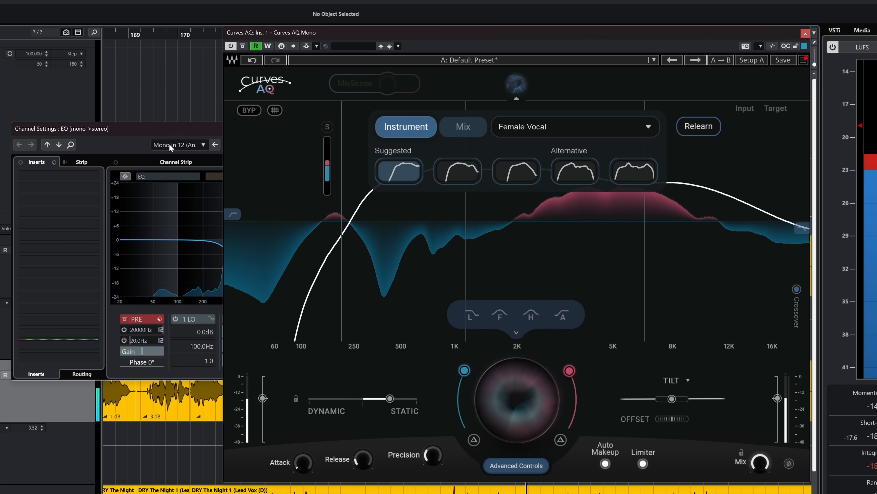
pyautogui.moveTo(211, 132); pyautogui.dragTo(139, 118)
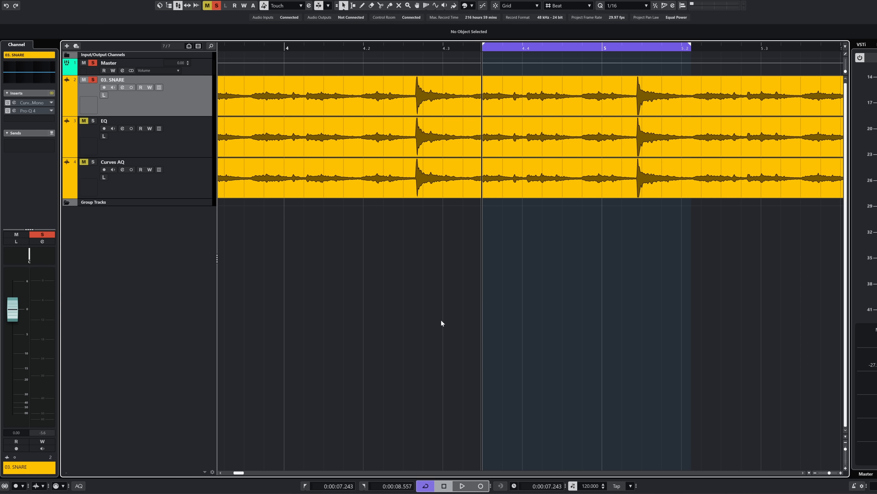
# - Play the looped snare passage and open the Pro-Q 4 insert on the EQ track
pyautogui.press('space')
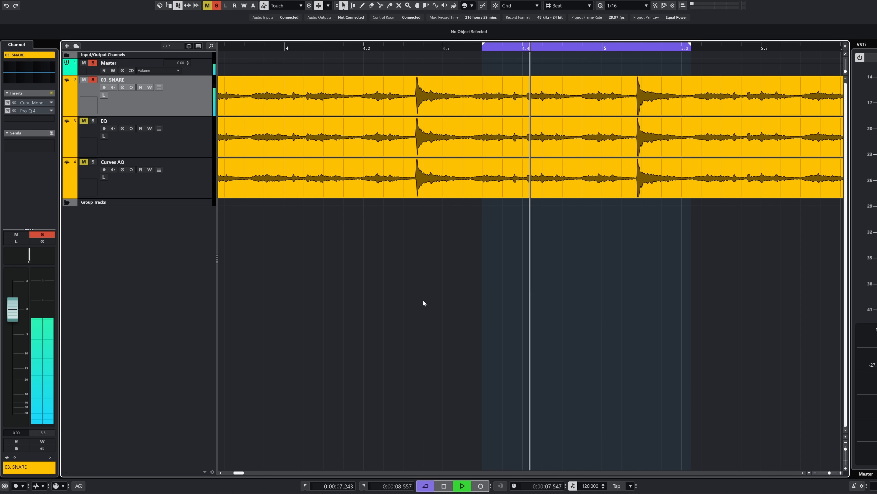
pyautogui.click(179, 145)
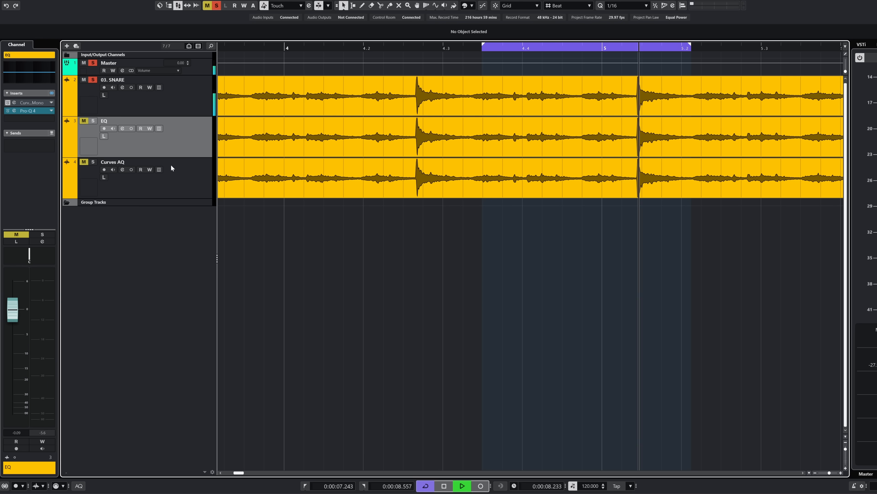
pyautogui.click(23, 110)
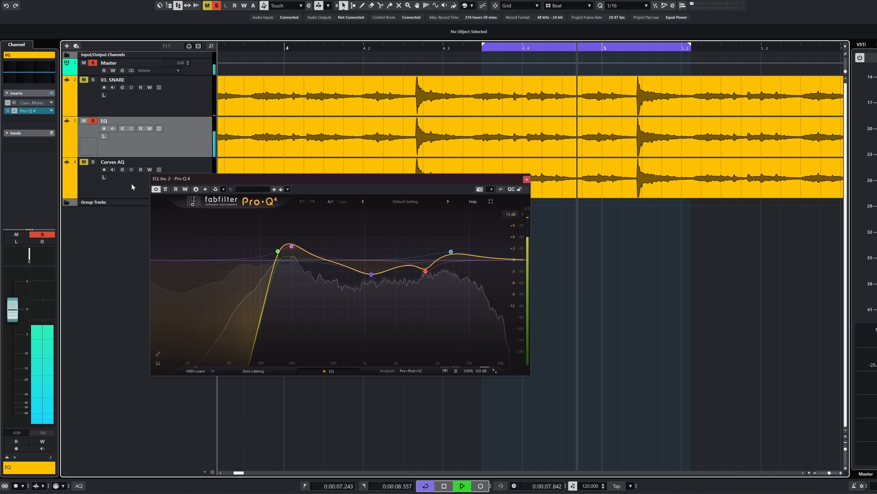
# - Open the Curves AQ insert on the Curves AQ snare track and place its window beside Pro-Q 4
pyautogui.click(121, 174)
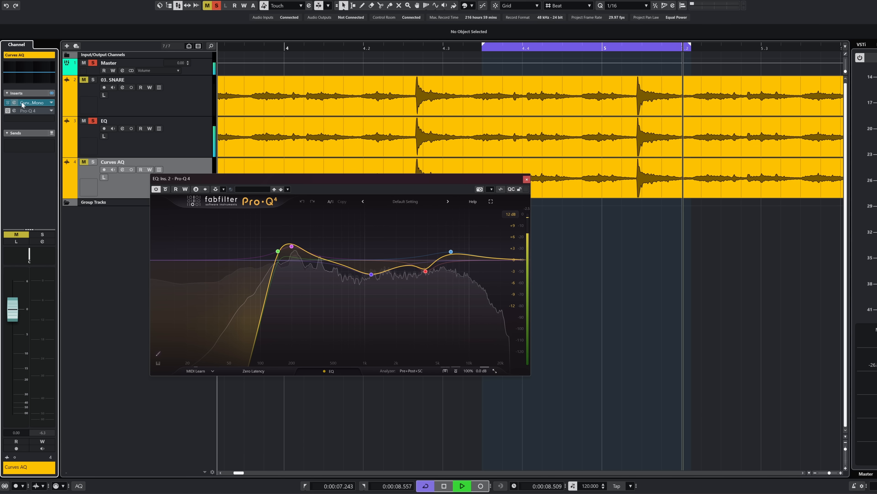
pyautogui.click(30, 102)
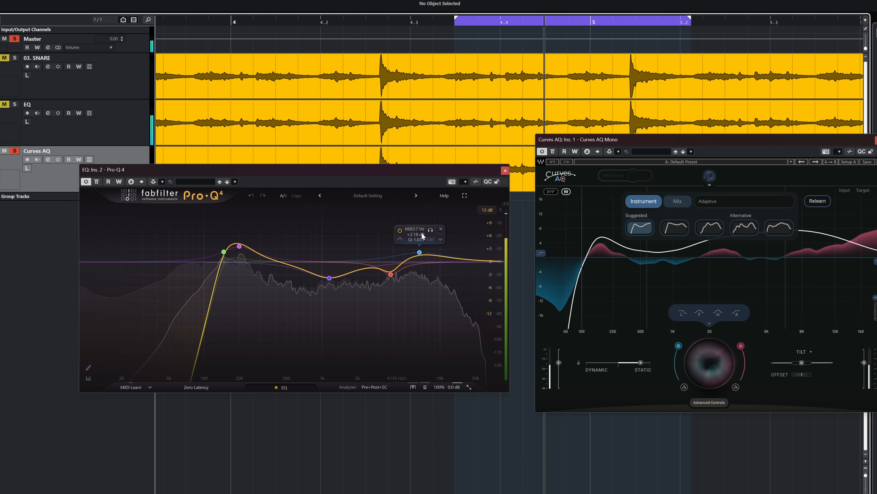
pyautogui.moveTo(594, 140); pyautogui.dragTo(587, 139)
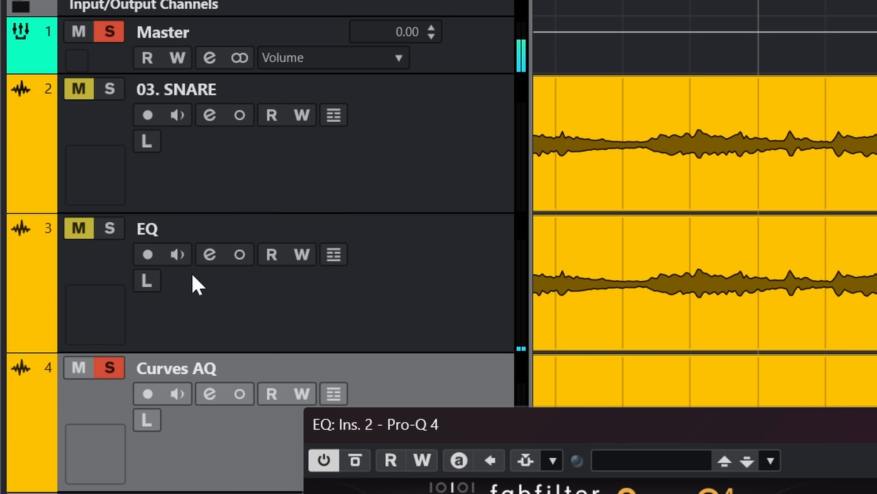
# - Compare the snare versions by exclusively soloing the EQ, 03. SNARE and Curves AQ tracks in turn
pyautogui.keyDown('ctrl'); pyautogui.click(14, 104); pyautogui.keyUp('ctrl')
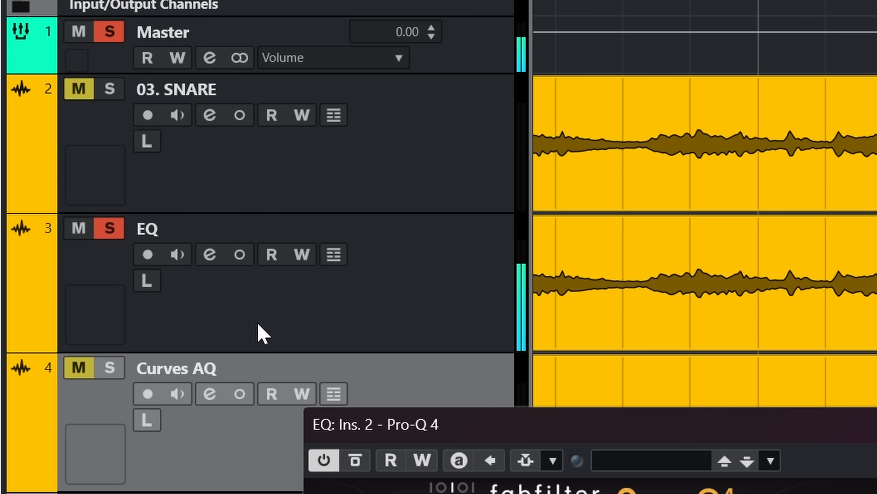
pyautogui.keyDown('ctrl'); pyautogui.click(110, 90); pyautogui.keyUp('ctrl')
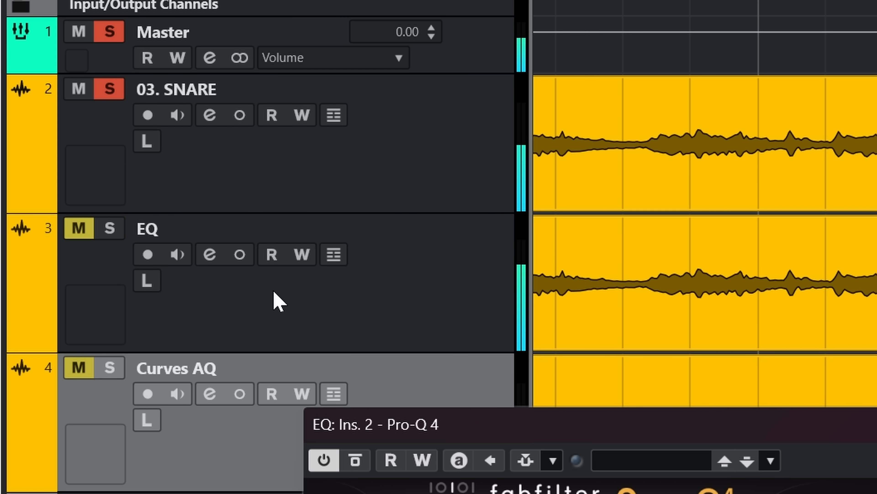
pyautogui.keyDown('ctrl'); pyautogui.click(109, 367); pyautogui.keyUp('ctrl')
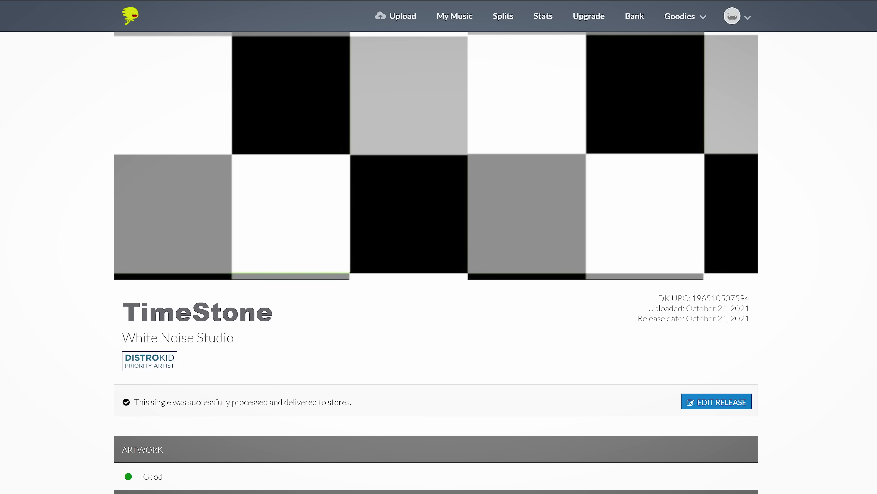
# - Switch to the TimeStone release in DistroKid and set the existing collaborator's revenue share to 85% in its splits
pyautogui.scroll(-12, 436, 247)
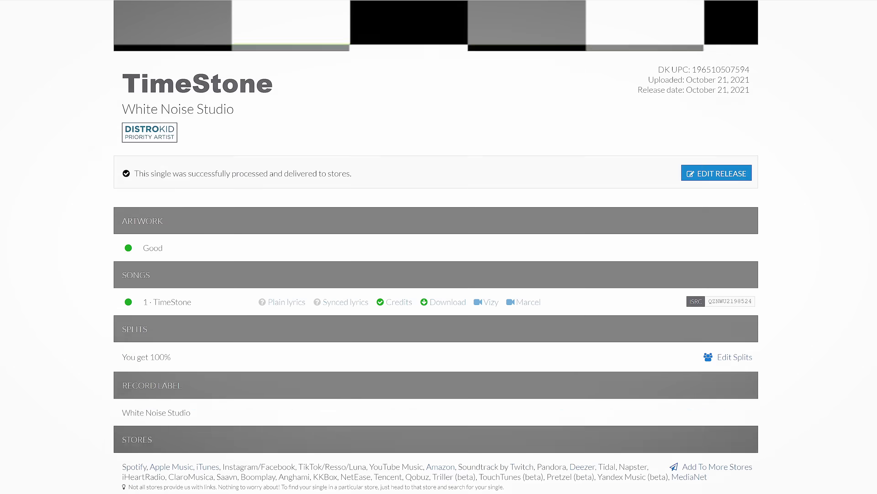
pyautogui.scroll(-1, 436, 247)
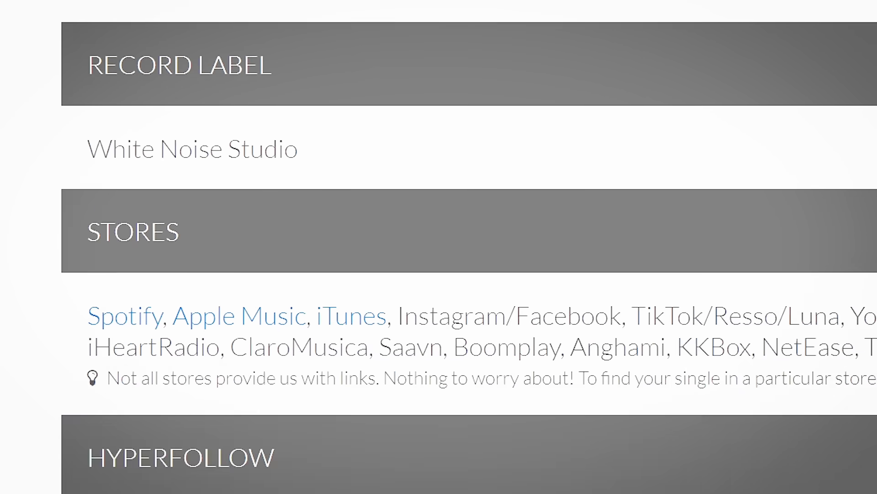
pyautogui.scroll(2, 436, 247)
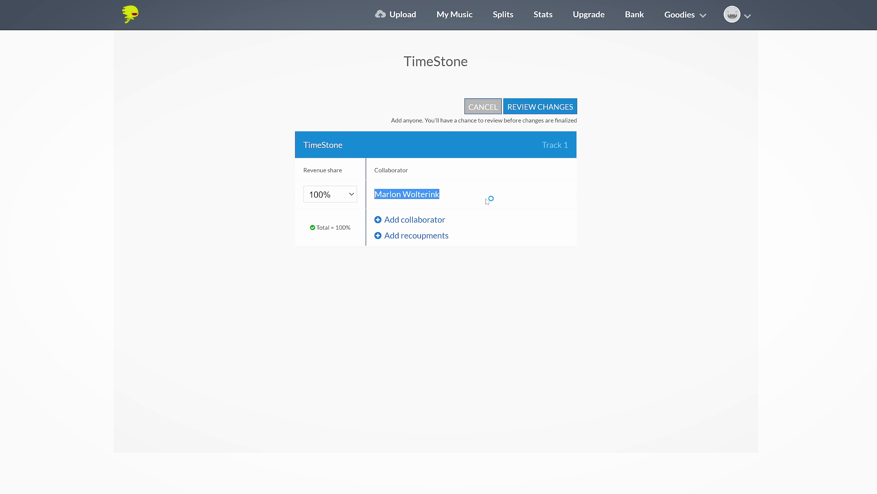
pyautogui.click(345, 194)
pyautogui.scroll(20, 340, 270)
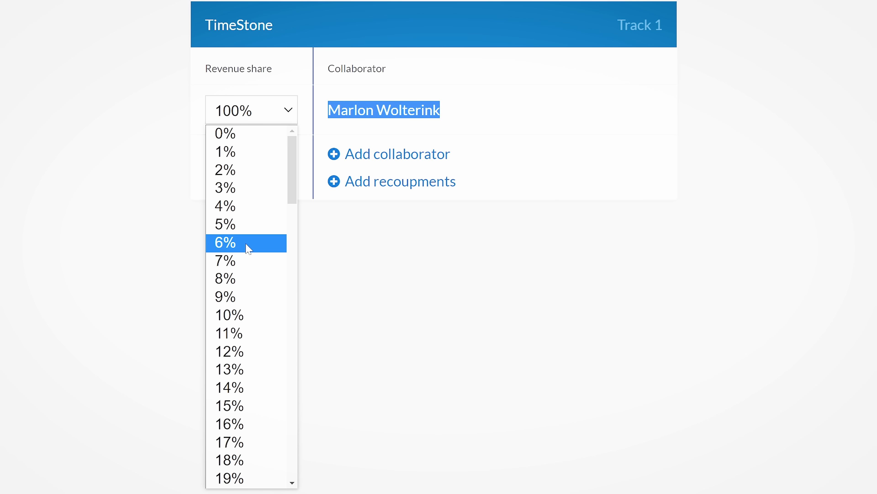
pyautogui.scroll(-20, 249, 248)
pyautogui.click(232, 247)
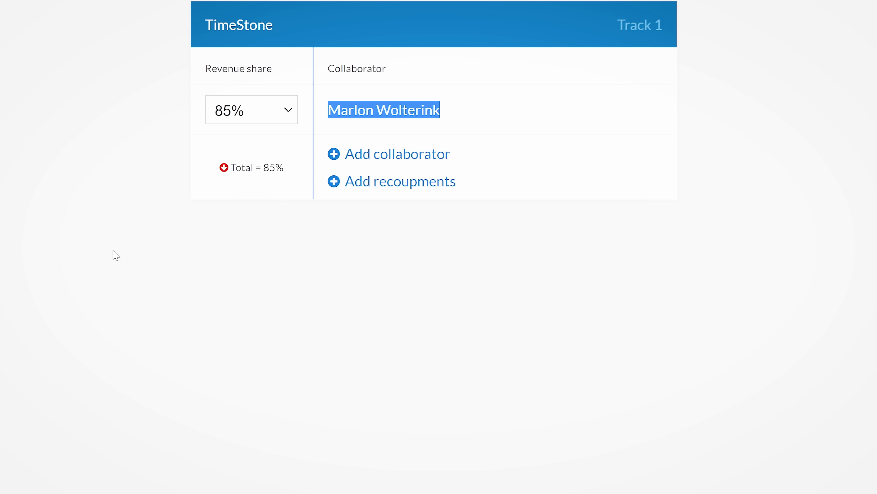
# - Add a second collaborator to the TimeStone split with a 13% revenue share
pyautogui.click(413, 159)
pyautogui.click(288, 162)
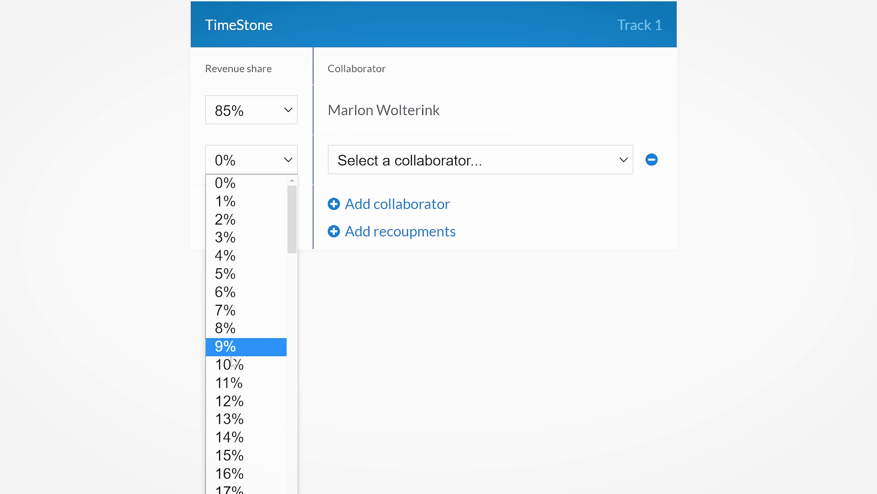
pyautogui.click(241, 420)
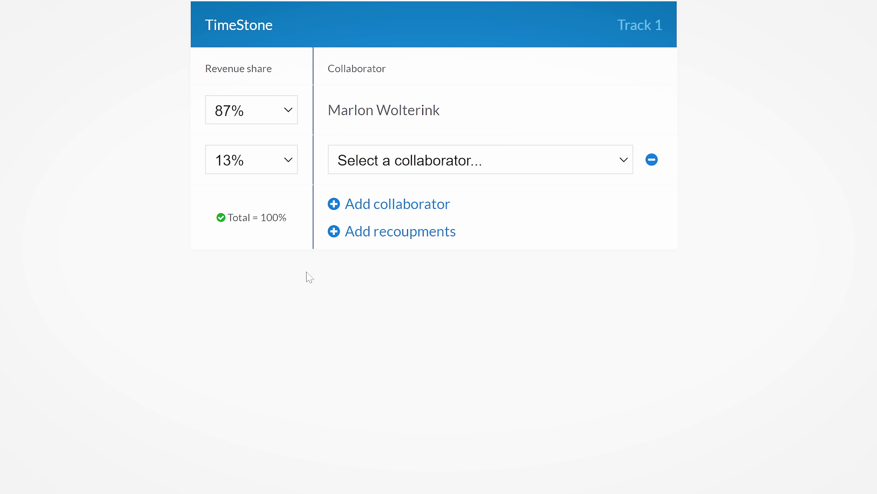
# - Add recoupments with a $250.00 first recoup for the new collaborator, and pick another revenue share for them
pyautogui.click(392, 242)
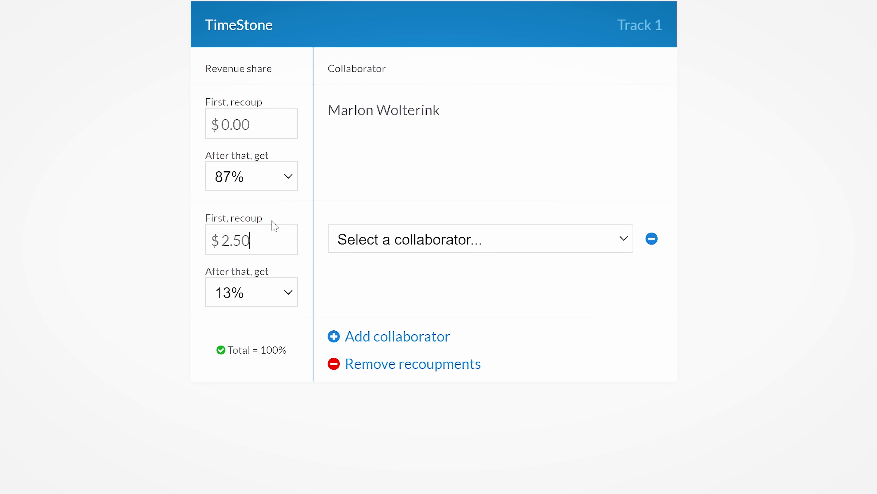
pyautogui.scroll(3, 275, 227)
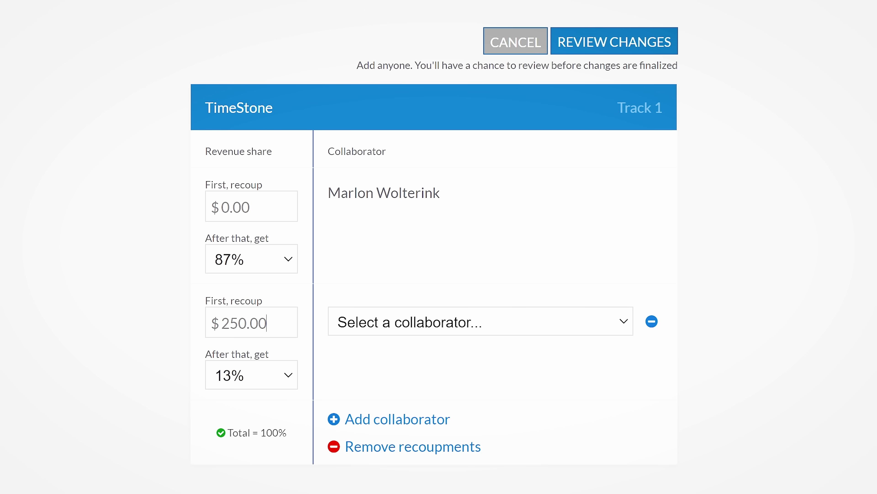
pyautogui.click(290, 384)
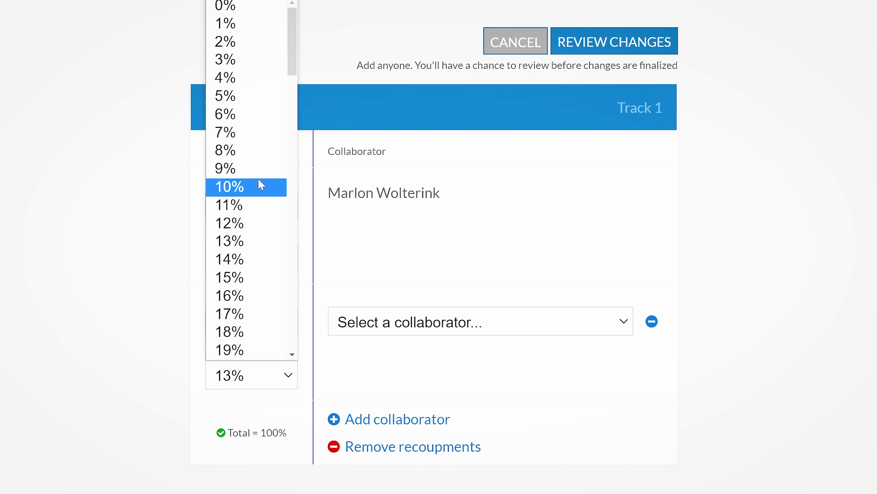
pyautogui.click(244, 43)
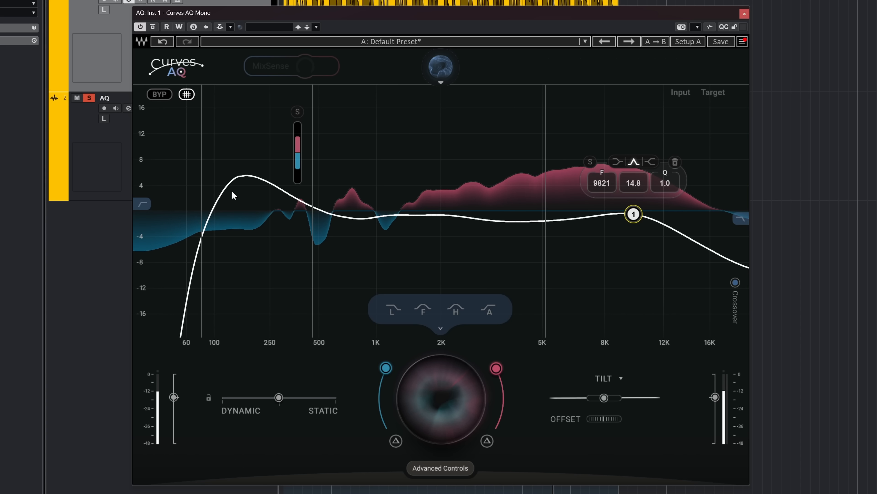
# - Shape the third suggested Acoustic Guitar curve in Curves AQ with a -6.6 bell band at 188 Hz and a lowered high-frequency band
pyautogui.moveTo(231, 192); pyautogui.dragTo(254, 209)
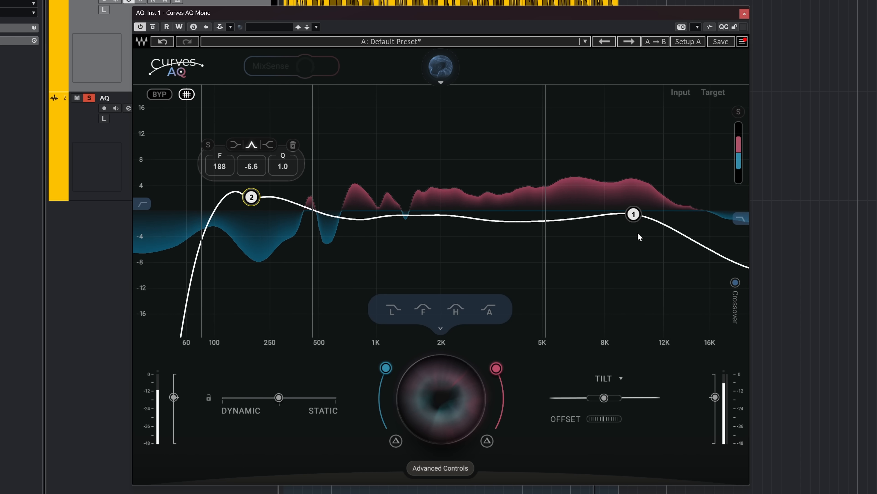
pyautogui.moveTo(633, 214); pyautogui.dragTo(641, 226)
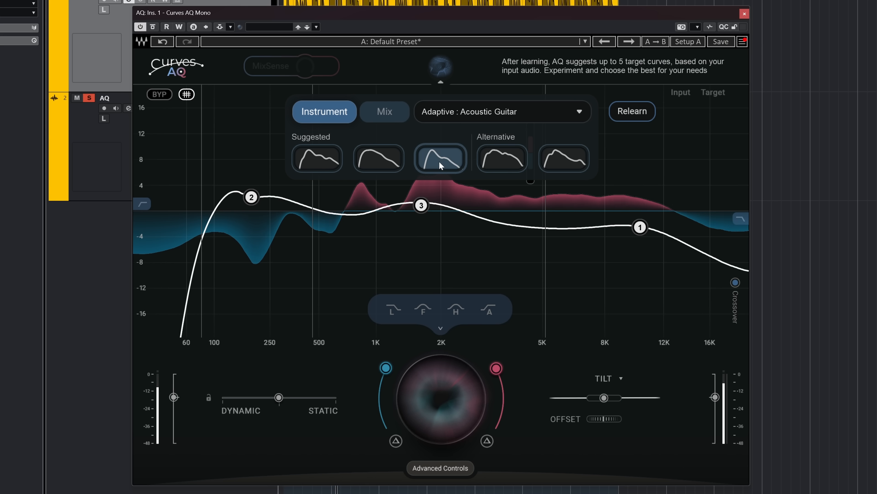
pyautogui.click(439, 161)
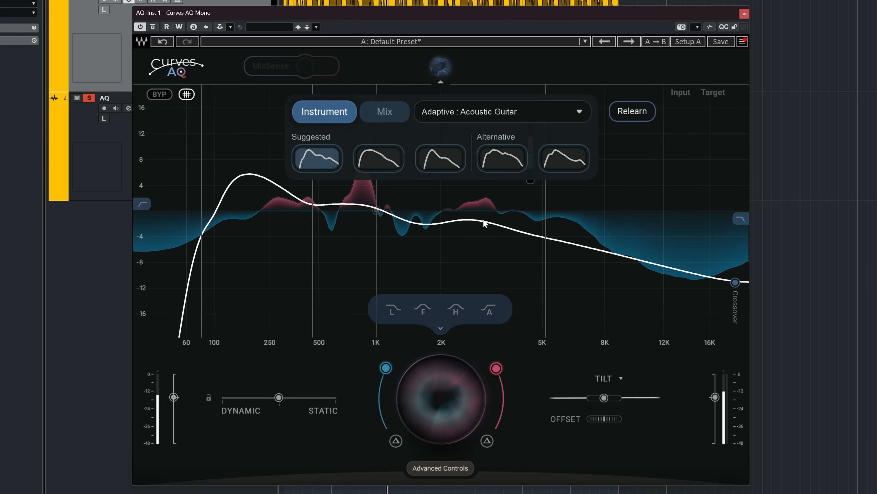
# - Add a bell band at 12428 Hz with 30.8 gain to the first suggested curve, and compare it with the first alternative
pyautogui.doubleClick(490, 211)
pyautogui.moveTo(491, 212); pyautogui.dragTo(669, 171)
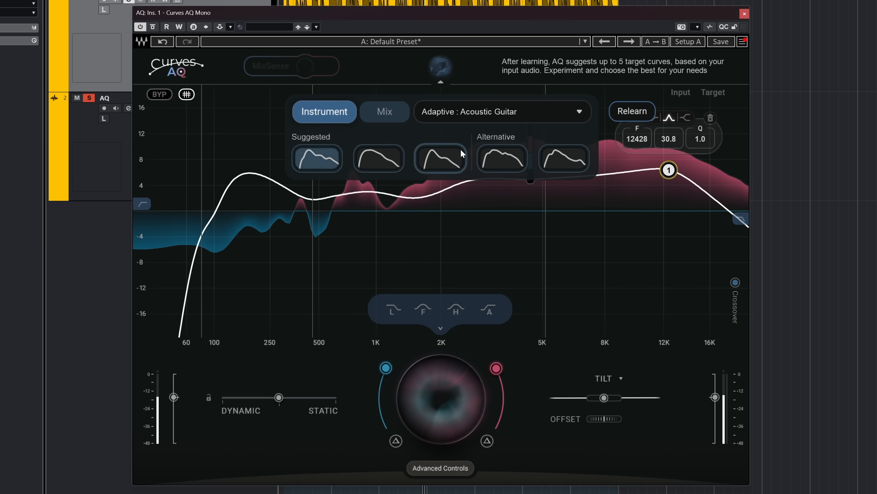
pyautogui.click(501, 157)
pyautogui.click(317, 158)
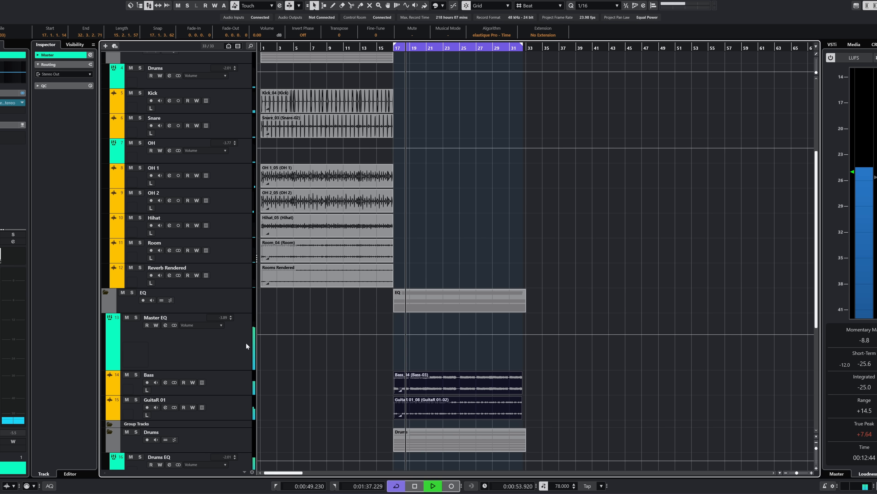
# - Loop the Curves AQ section of the mix, and compare it with all inserts bypassed and re-enabled in the MixConsole
pyautogui.moveTo(341, 297); pyautogui.dragTo(277, 262)
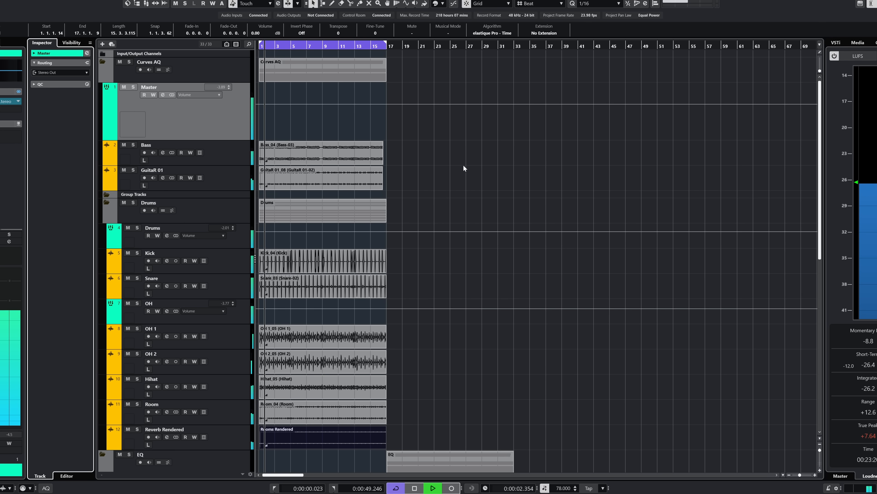
pyautogui.press('F3')
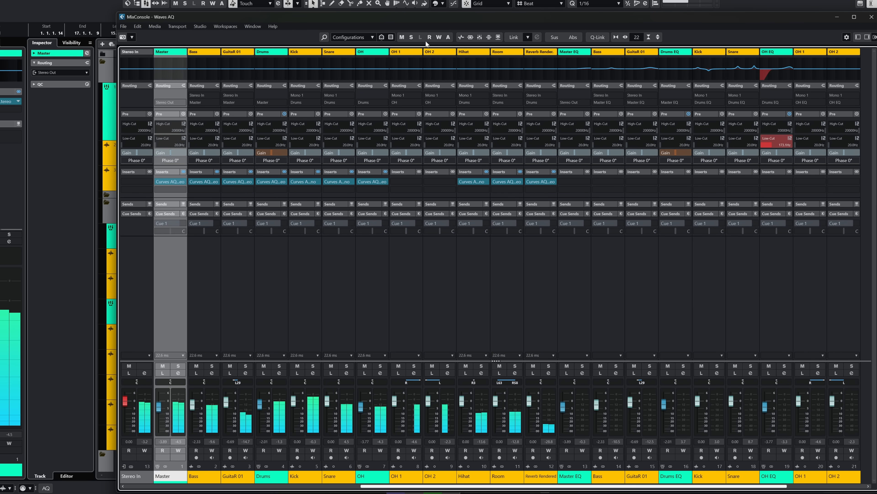
pyautogui.click(470, 38)
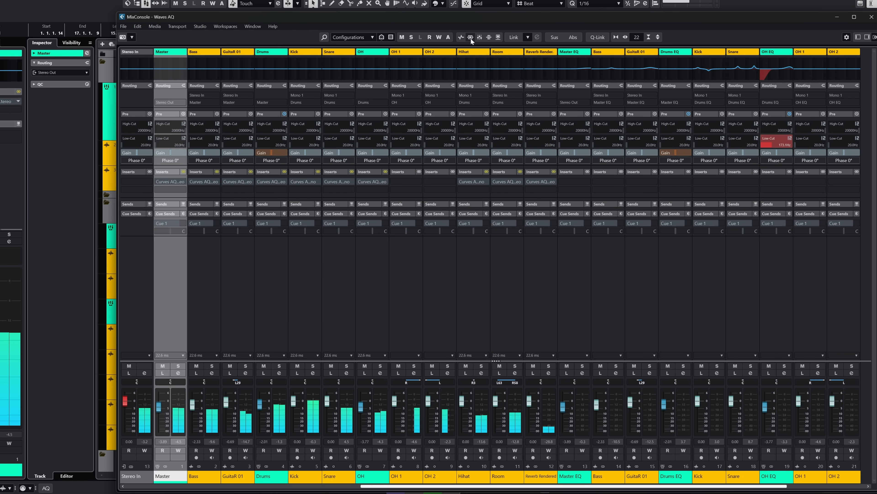
pyautogui.click(470, 38)
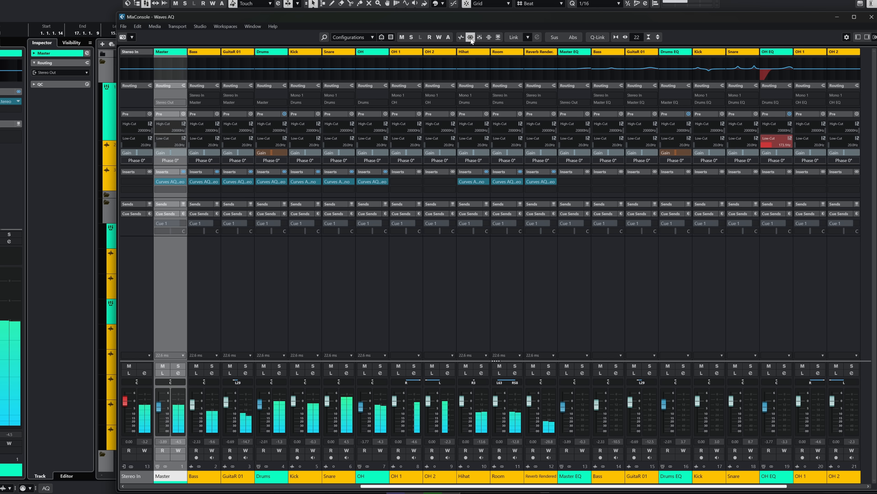
pyautogui.click(872, 17)
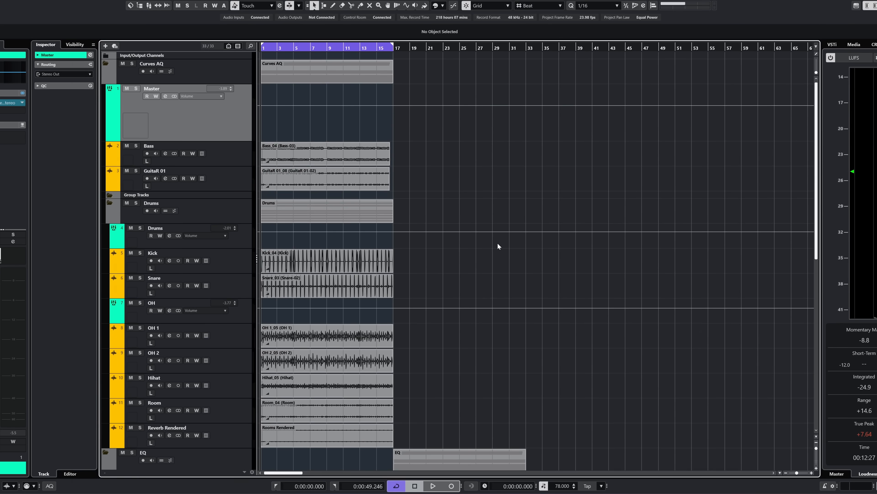
# - Play the looped Curves AQ section, and move the loop to the EQ section's Bass and GuitaR 01 clips
pyautogui.press('F3')
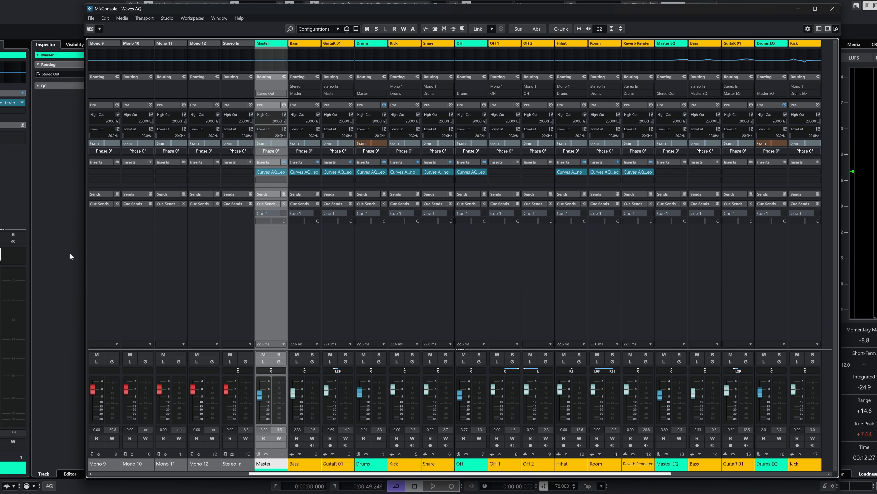
pyautogui.press('F3')
pyautogui.press('space')
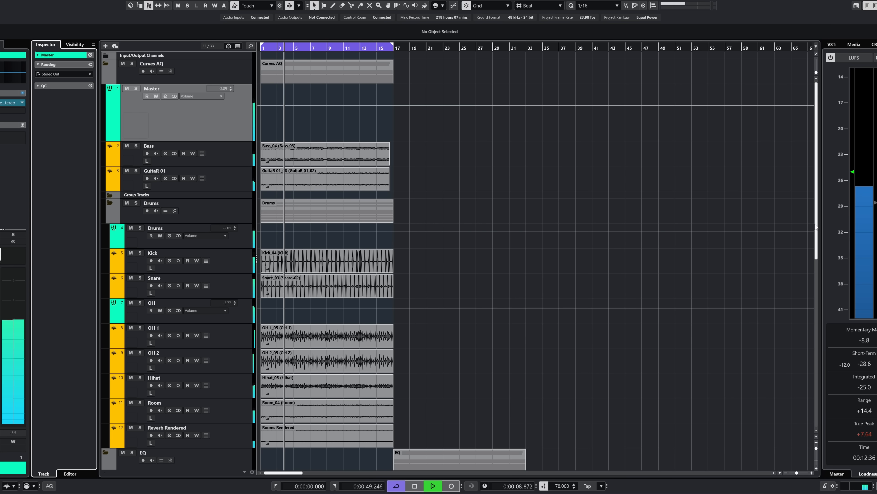
pyautogui.moveTo(816, 226); pyautogui.dragTo(815, 294)
pyautogui.moveTo(593, 389); pyautogui.dragTo(332, 416)
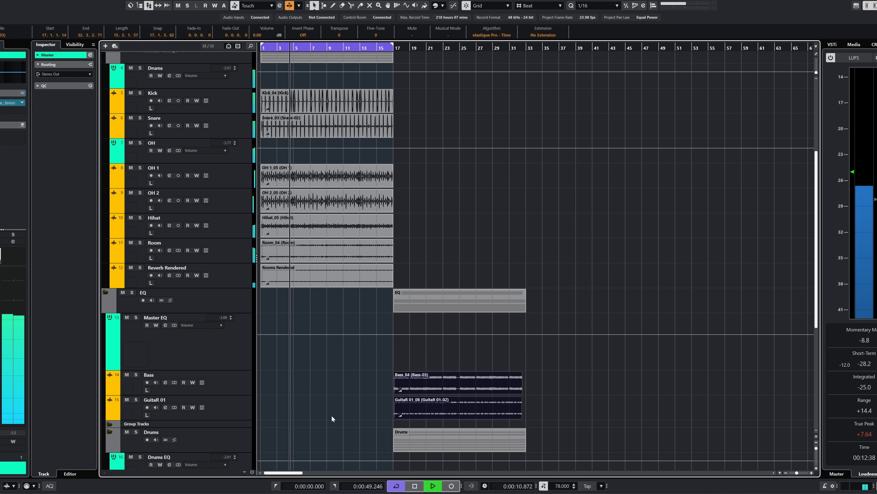
pyautogui.press('p')
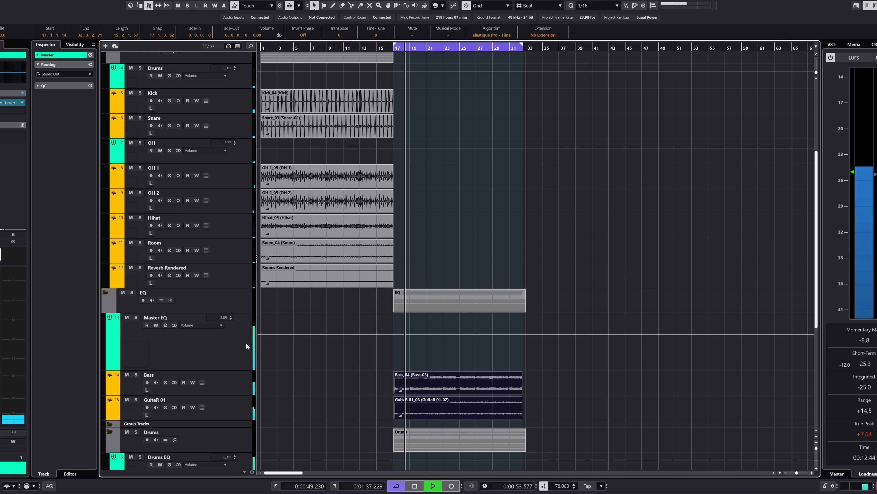
# - Return the loop to the Curves AQ section using its Room and Reverb Rendered clips, and play from the loop start
pyautogui.moveTo(341, 300); pyautogui.dragTo(275, 260)
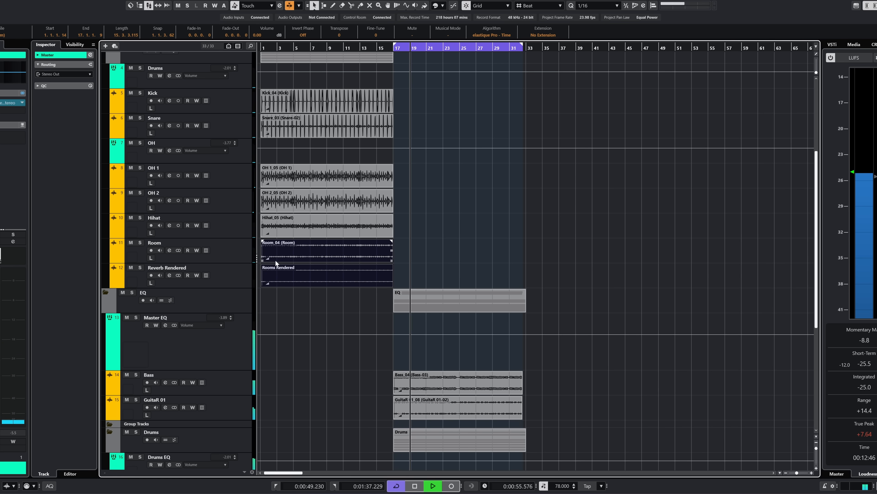
pyautogui.press('p')
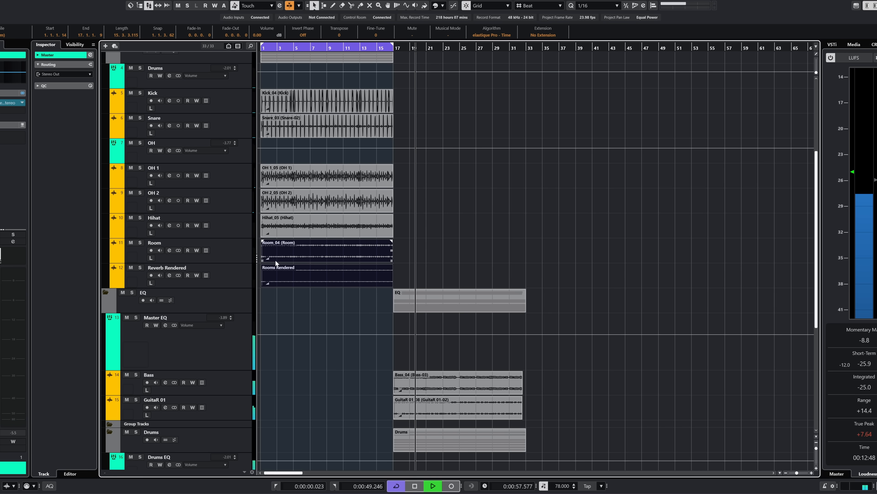
pyautogui.press('KP_1')
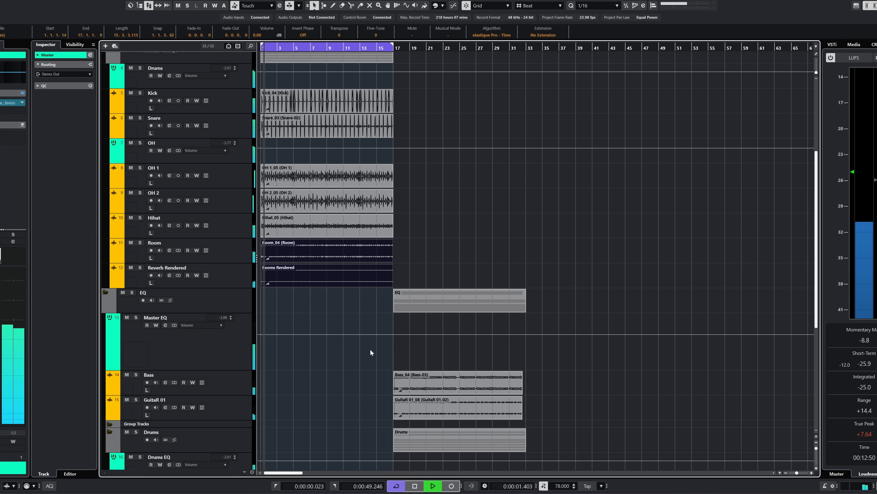
# - Loop the EQ section, play it from its start, and check its channels in the MixConsole
pyautogui.moveTo(338, 374); pyautogui.dragTo(397, 419)
pyautogui.press('p')
pyautogui.press('KP_1')
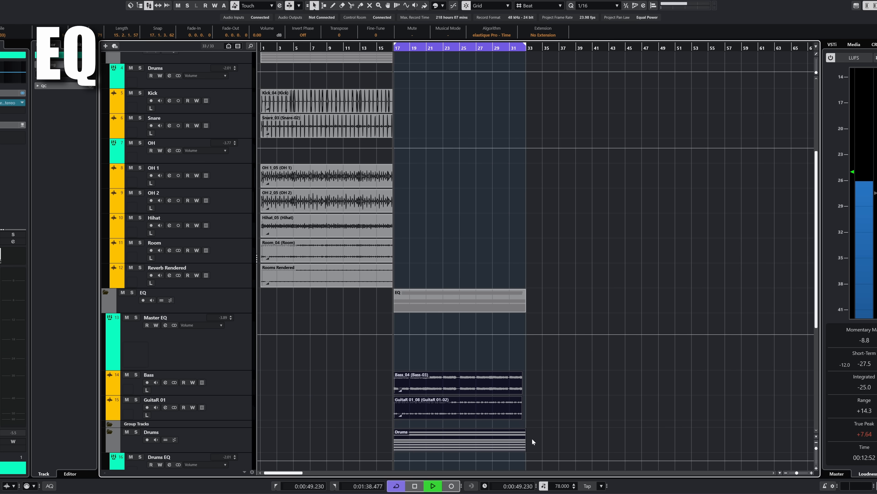
pyautogui.press('F3')
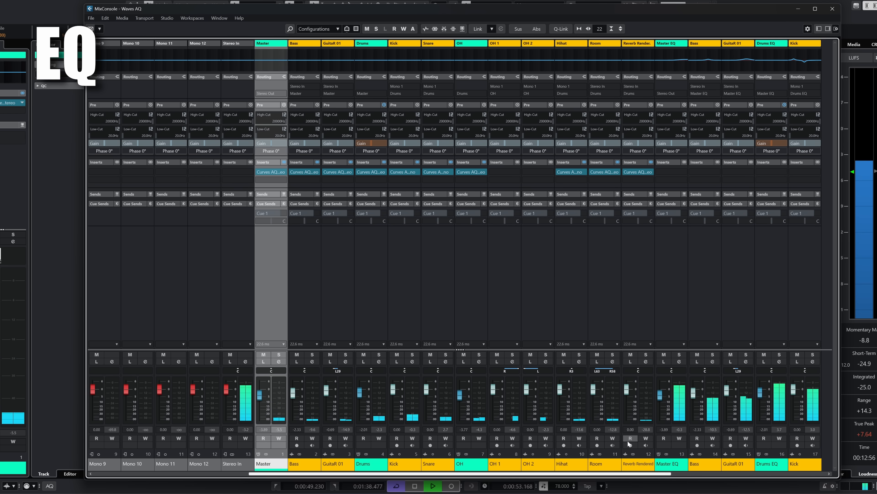
pyautogui.click(632, 463)
pyautogui.press('F3')
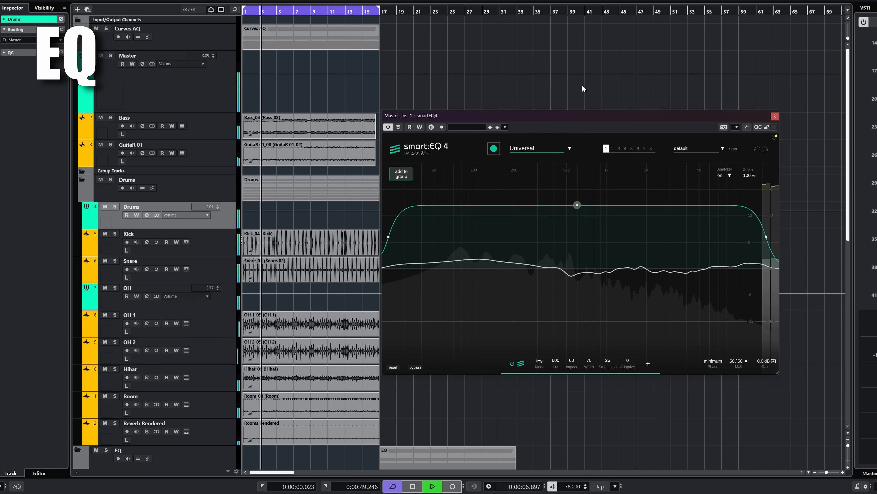
# - Close the Master's smartEQ4 window, and compare the mix with all inserts bypassed and re-enabled in the MixConsole
pyautogui.click(775, 116)
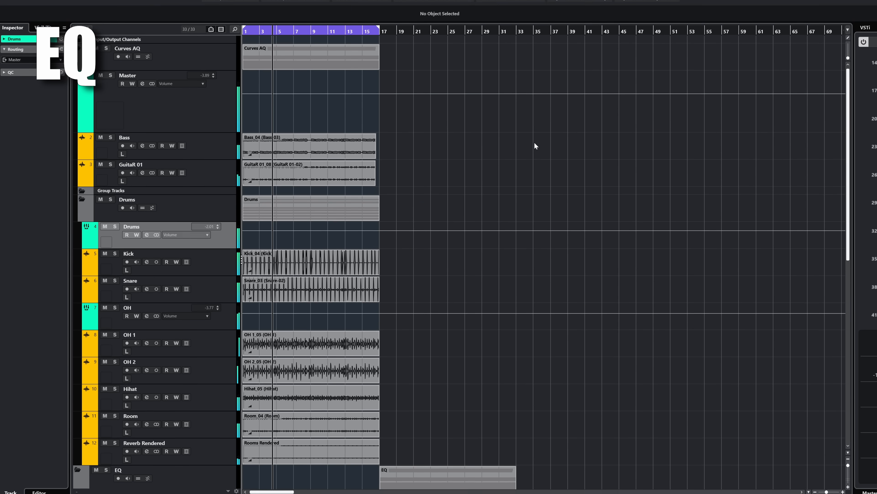
pyautogui.press('F3')
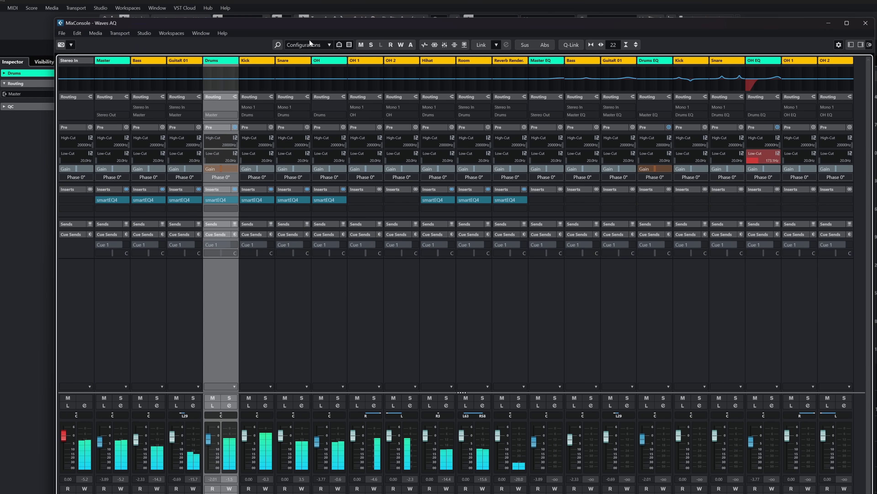
pyautogui.click(434, 46)
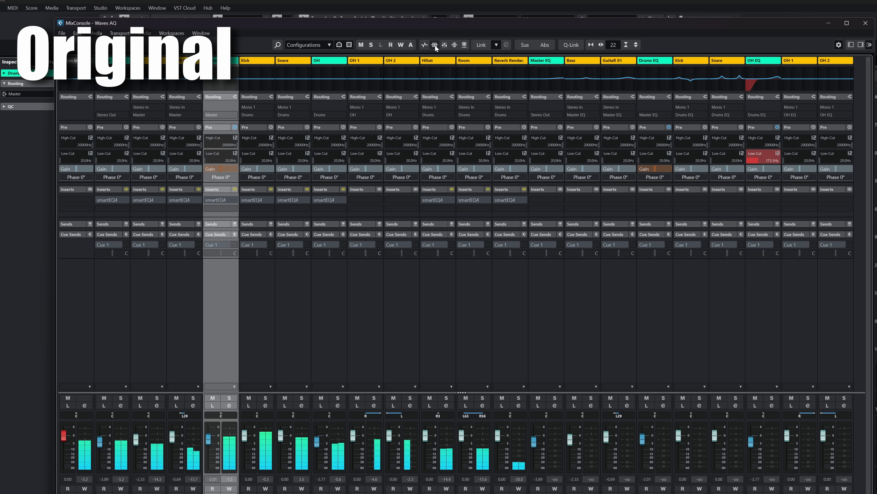
pyautogui.click(434, 45)
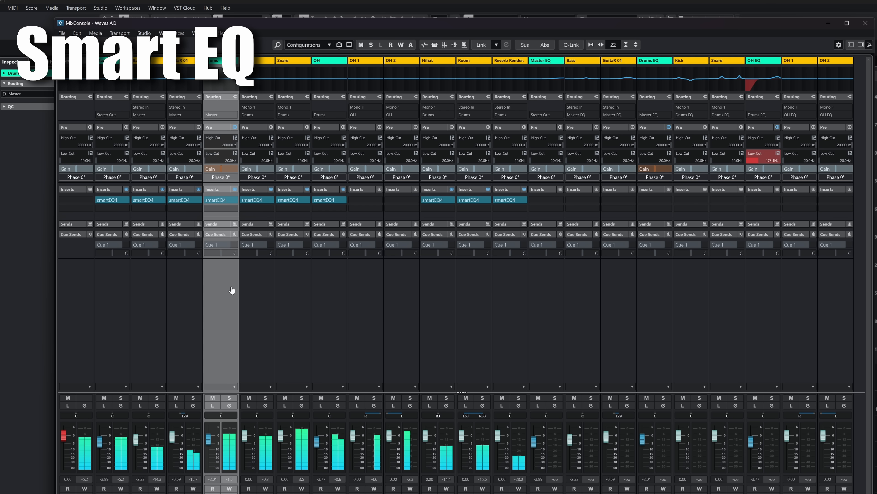
pyautogui.click(866, 23)
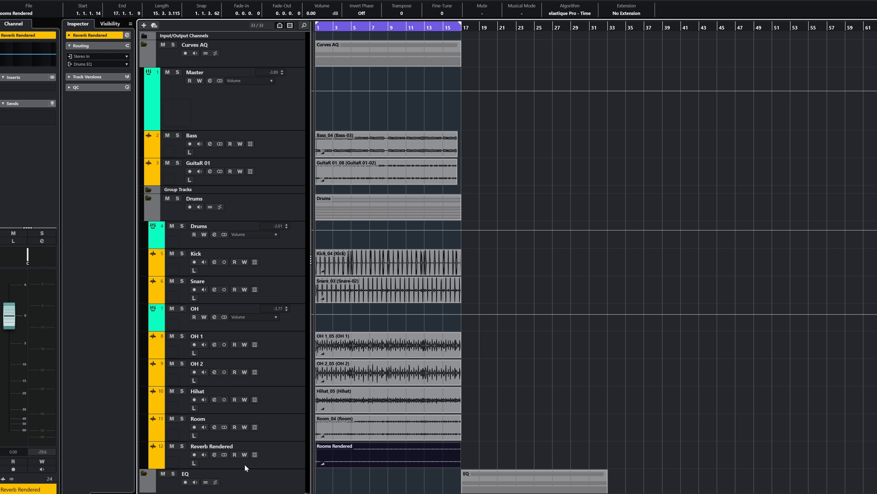
# - Open the Reverb Rendered track's Curves AQ insert, and audition the track soloed and back in the mix
pyautogui.click(245, 464)
pyautogui.click(11, 87)
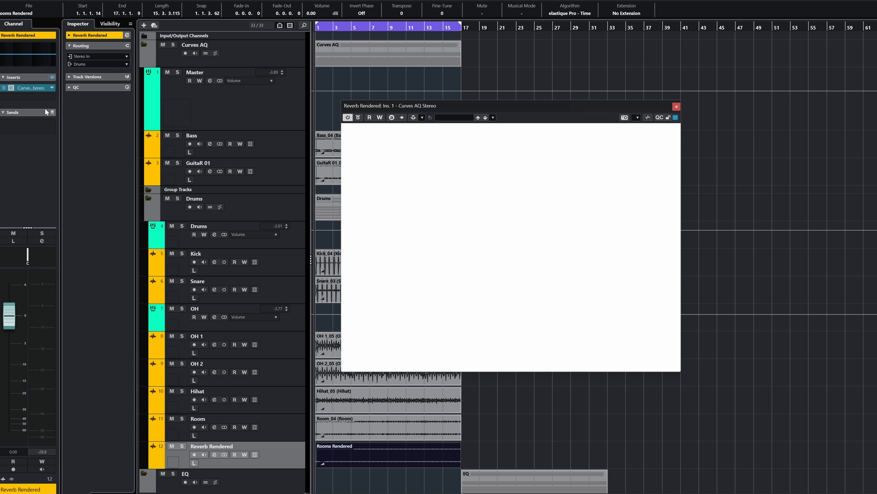
pyautogui.press('space')
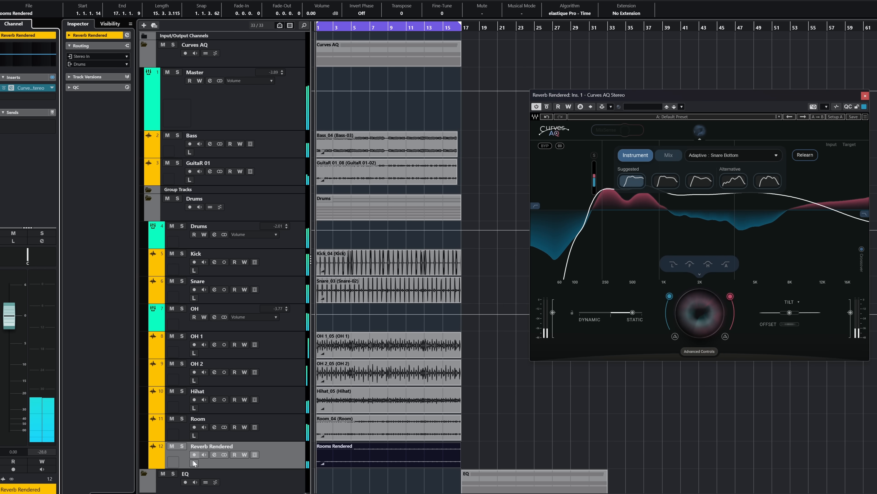
pyautogui.click(181, 446)
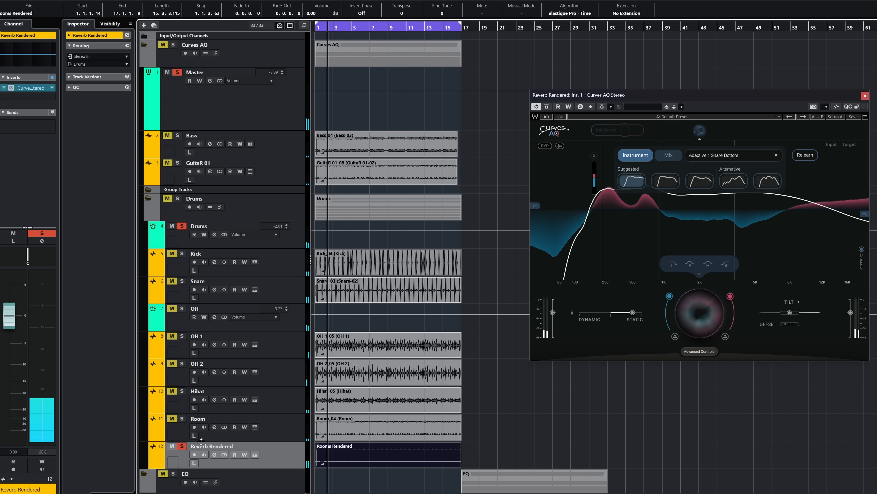
pyautogui.click(182, 446)
# - Solo the Room track during playback, and open its Curves AQ insert
pyautogui.click(239, 420)
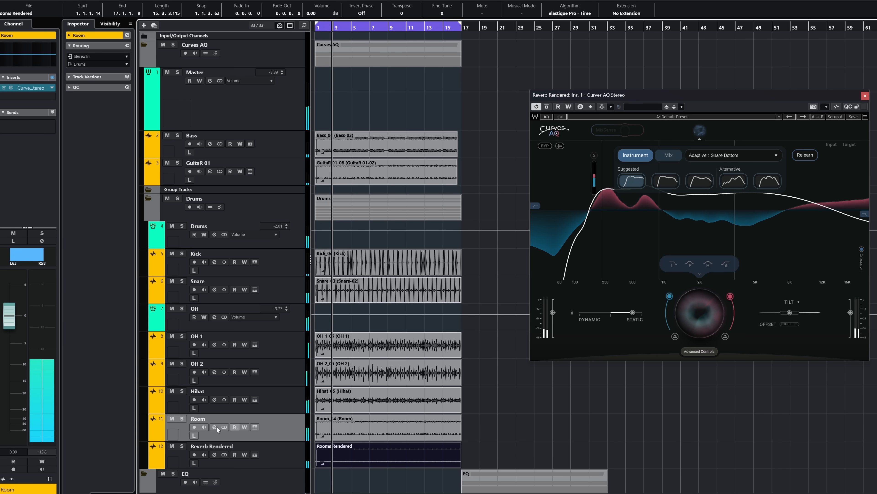
pyautogui.click(182, 418)
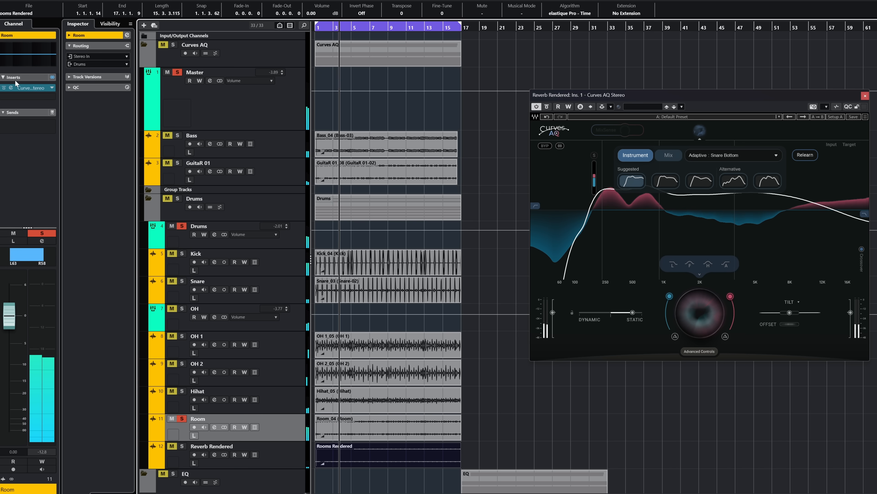
pyautogui.click(11, 87)
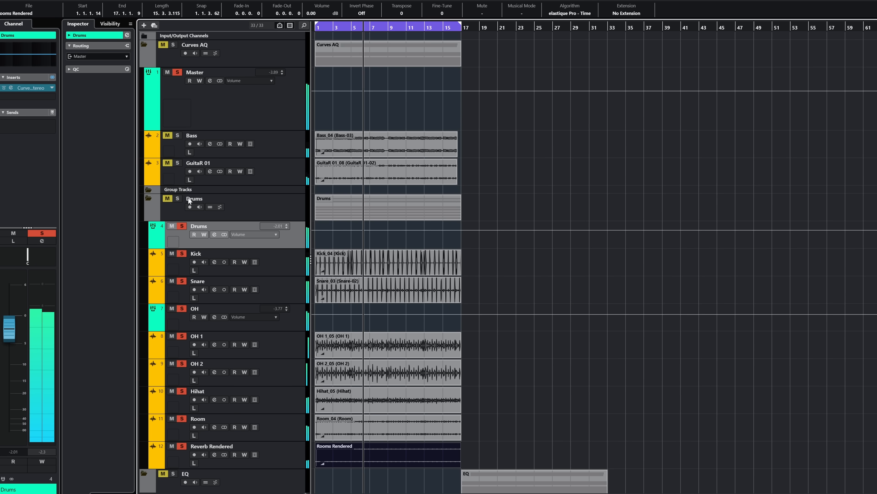
# - Review the Curves AQ settings on the Drums group, GuitaR 01 and Master channels during playback
pyautogui.click(11, 87)
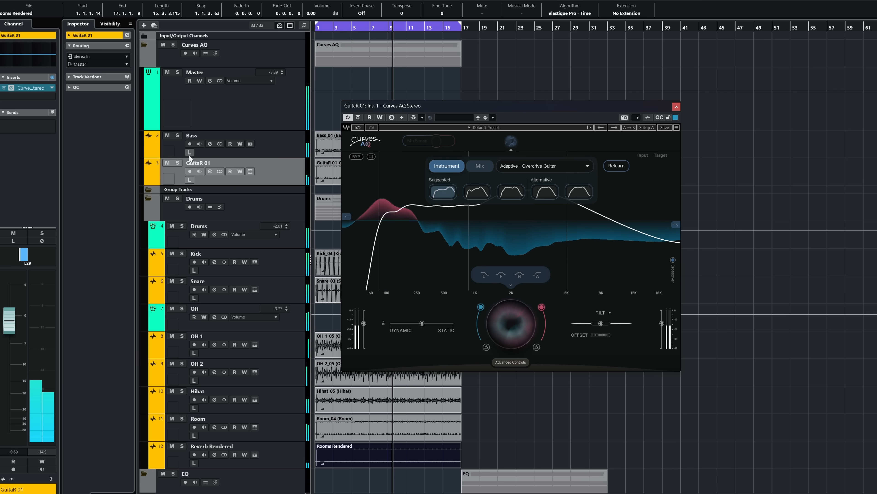
pyautogui.click(177, 163)
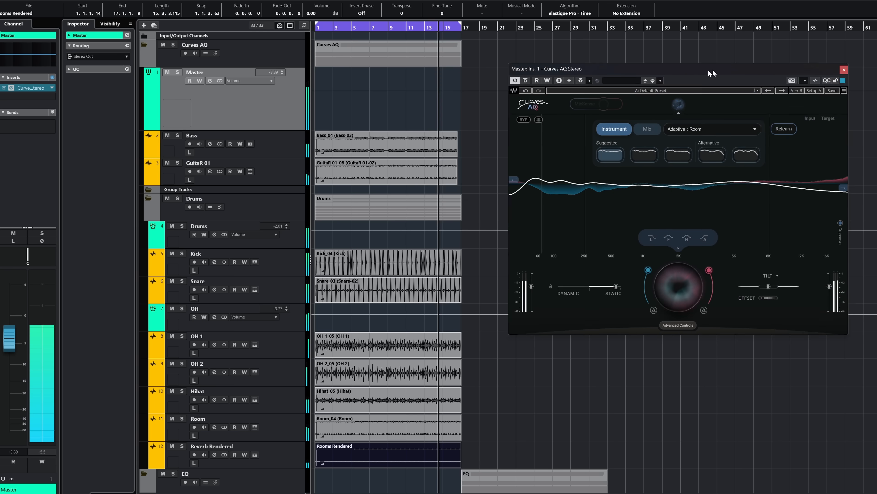
pyautogui.moveTo(712, 73); pyautogui.dragTo(623, 86)
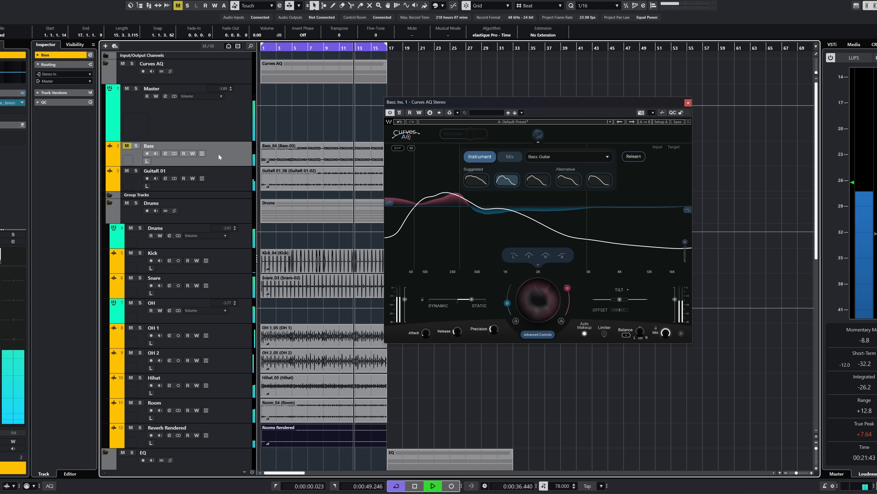
# - Unmute the Bass track, and replace its Curves AQ window with the Master channel's
pyautogui.click(127, 145)
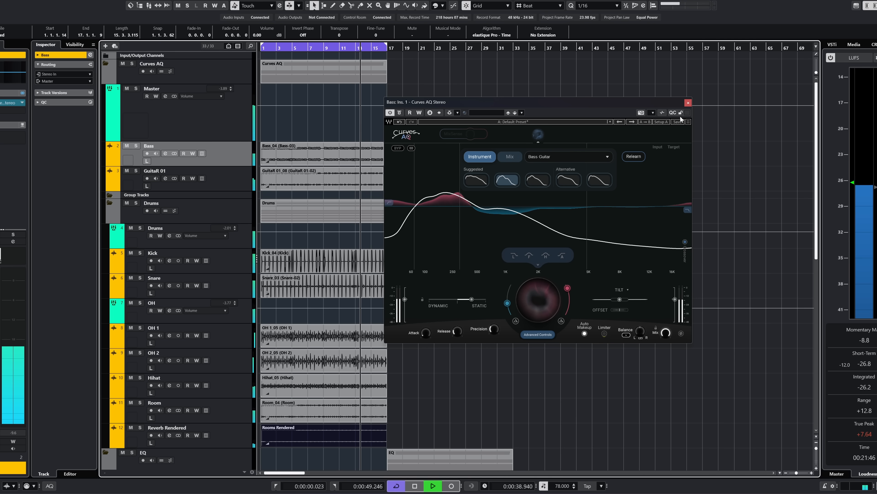
pyautogui.click(687, 103)
pyautogui.click(217, 116)
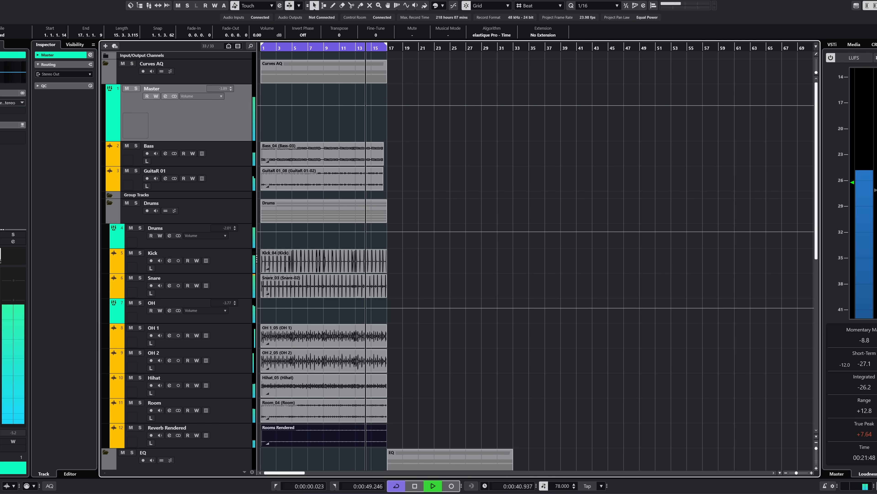
pyautogui.click(3, 103)
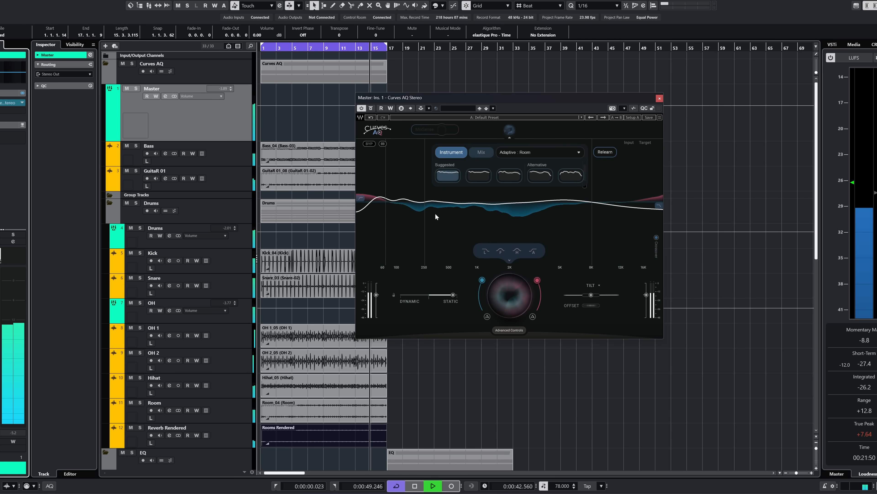
# - Switch the Master's Curves AQ to Mix mode with the Funk target, and relearn the curves
pyautogui.click(481, 152)
pyautogui.click(524, 153)
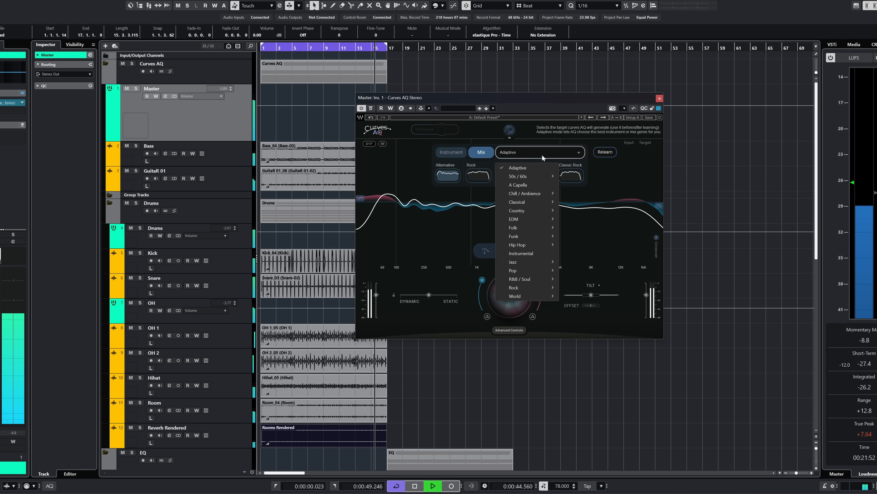
pyautogui.moveTo(527, 237)
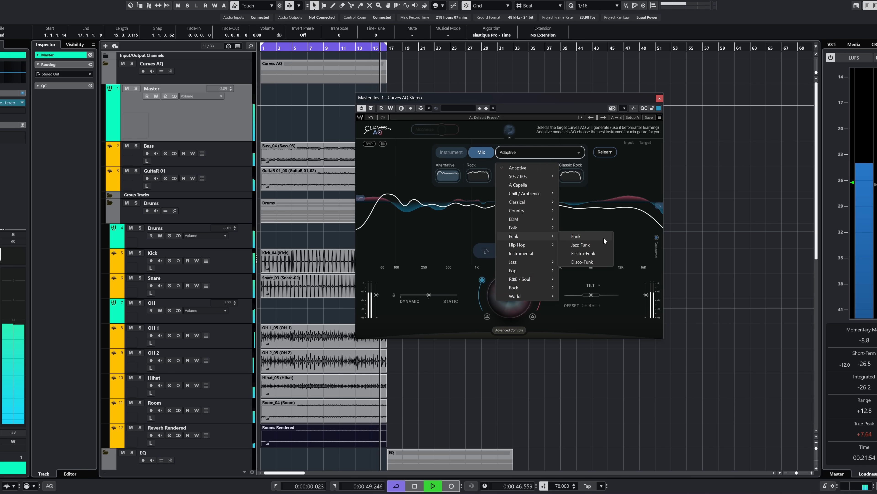
pyautogui.click(576, 236)
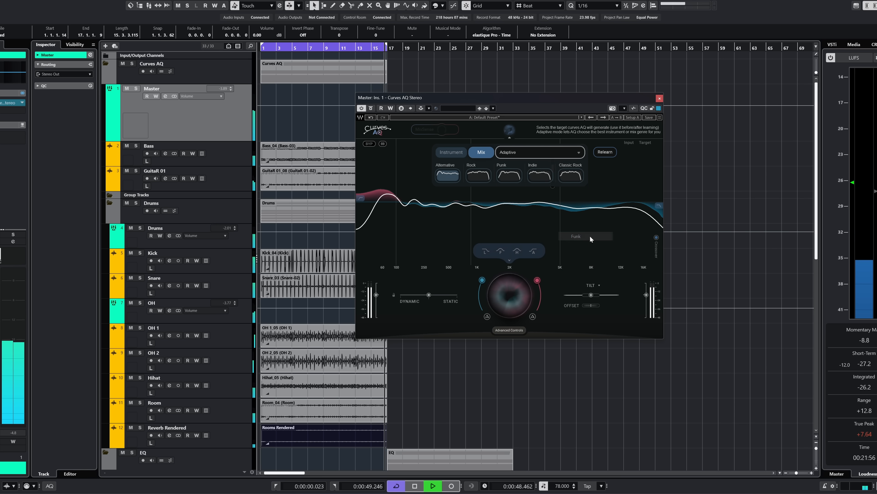
pyautogui.click(610, 154)
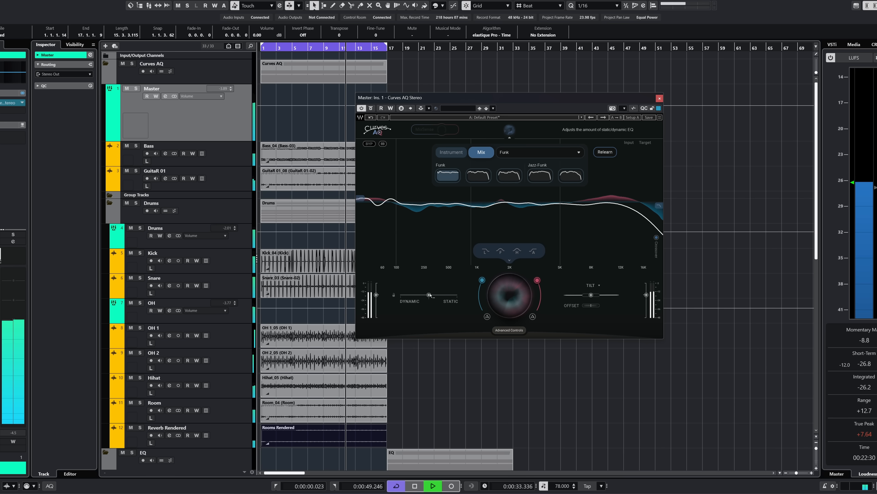
# - Set the Master's Curves AQ to fully static, and compare the mix with the plug-in bypassed and active
pyautogui.moveTo(429, 295); pyautogui.dragTo(459, 294)
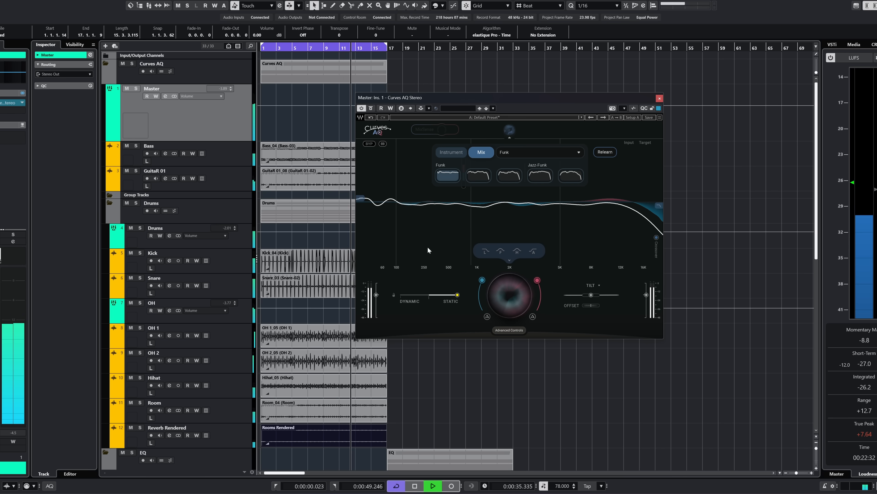
pyautogui.click(371, 108)
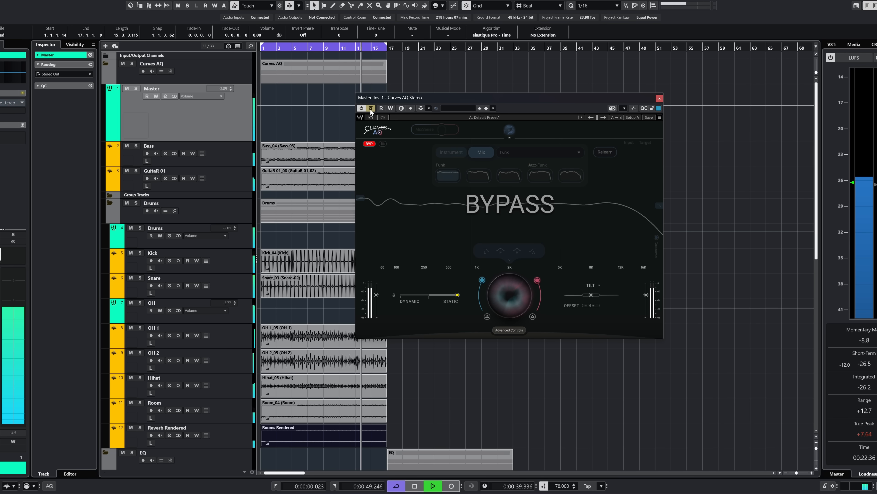
pyautogui.click(371, 108)
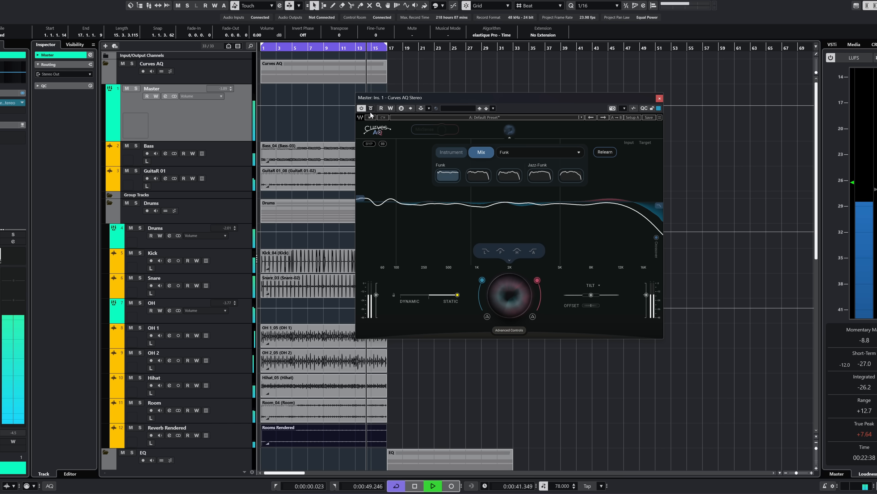
# - Restart playback from around bar 19 in the EQ section
pyautogui.press('space')
pyautogui.click(404, 49)
pyautogui.press('space')
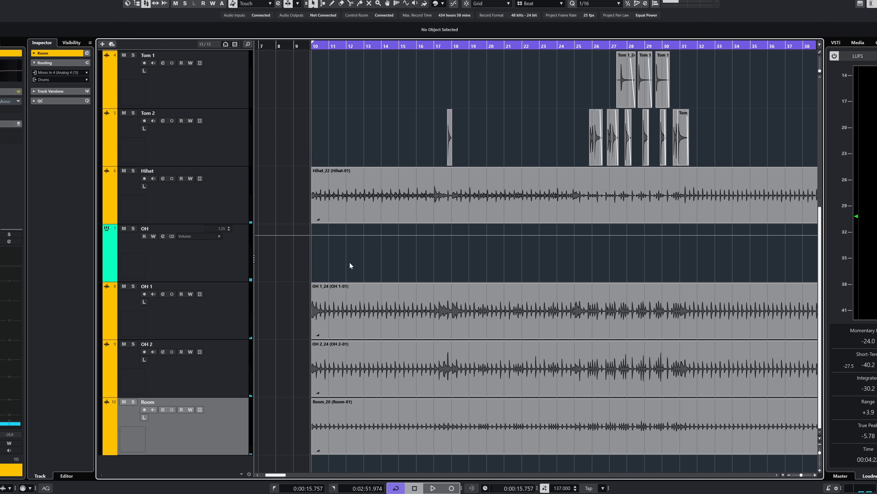
# - Play the drum project from bar 10 and bring up its MixConsole over the arrangement
pyautogui.press('space')
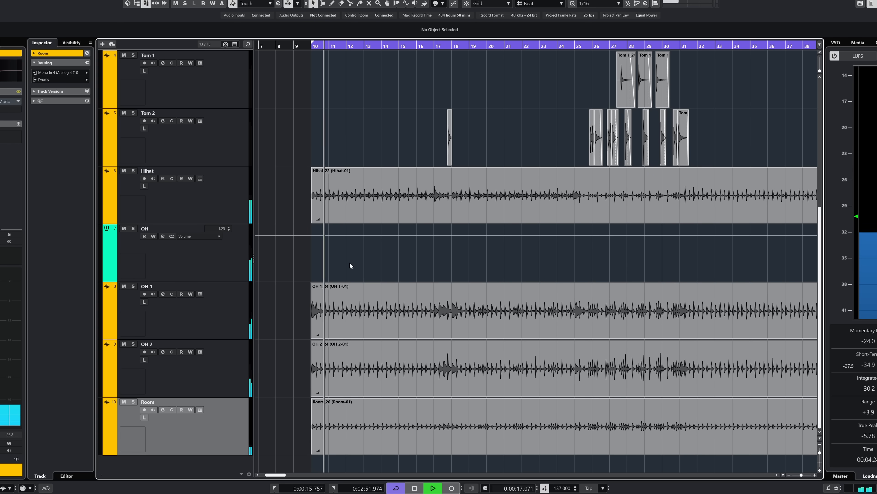
pyautogui.press('F3')
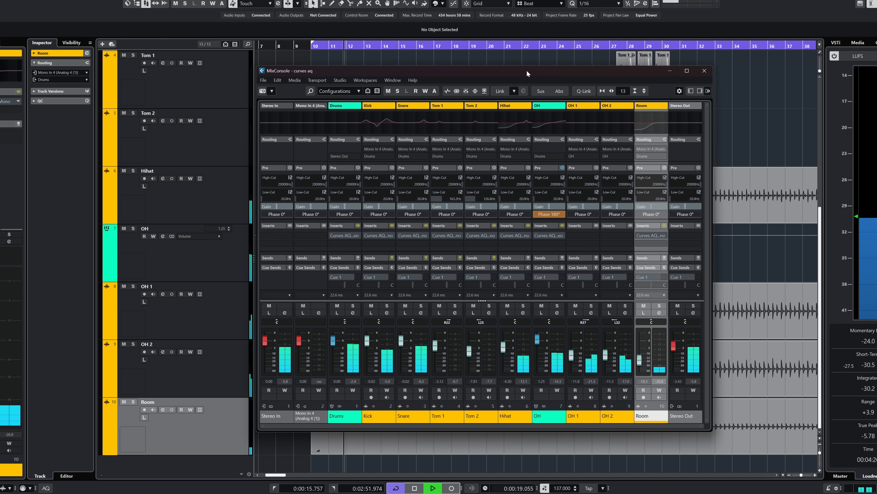
pyautogui.moveTo(526, 70); pyautogui.dragTo(476, 57)
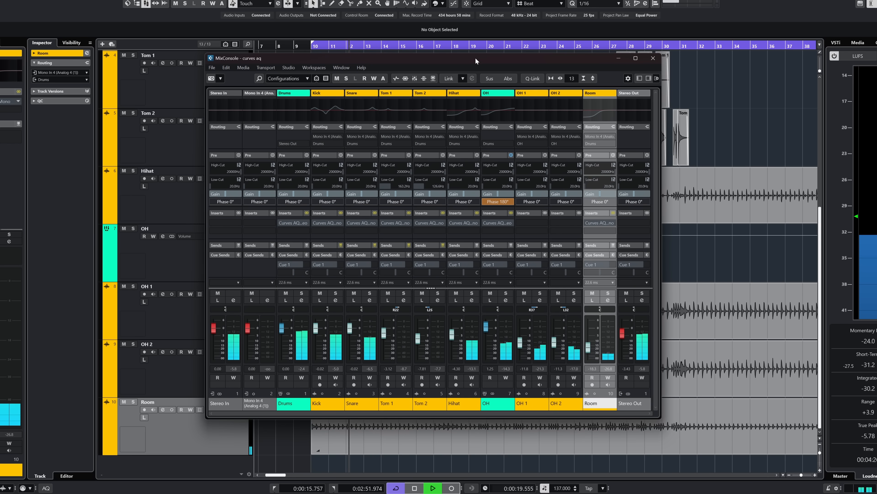
# - Compare the drum mix with all channel EQs active, with all processing bypassed, and with only the Curves AQ inserts active
pyautogui.click(415, 78)
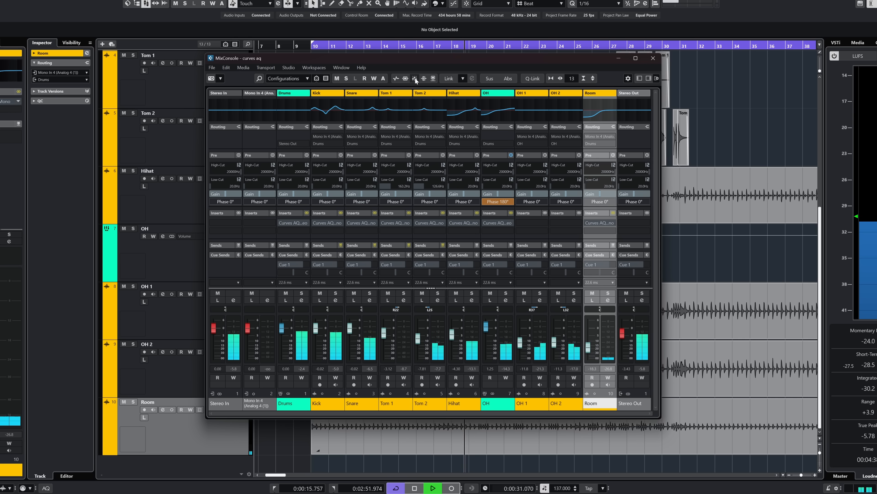
pyautogui.click(415, 77)
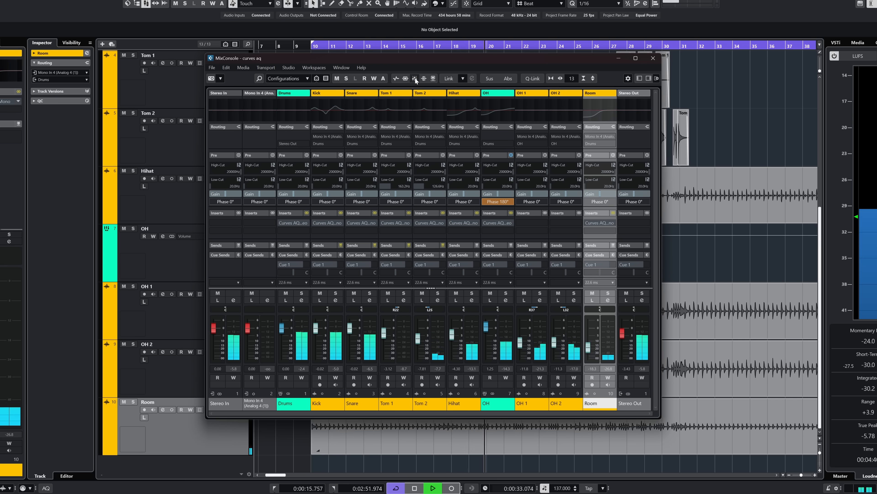
pyautogui.click(415, 77)
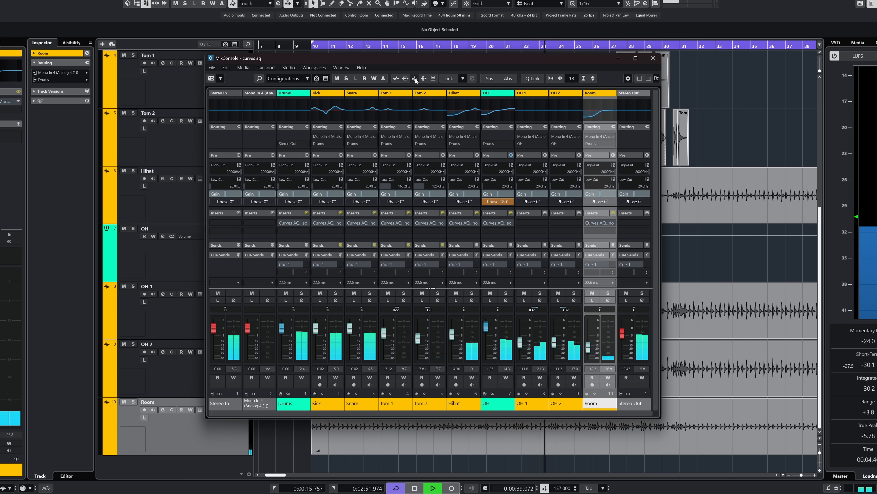
pyautogui.click(415, 78)
pyautogui.click(404, 79)
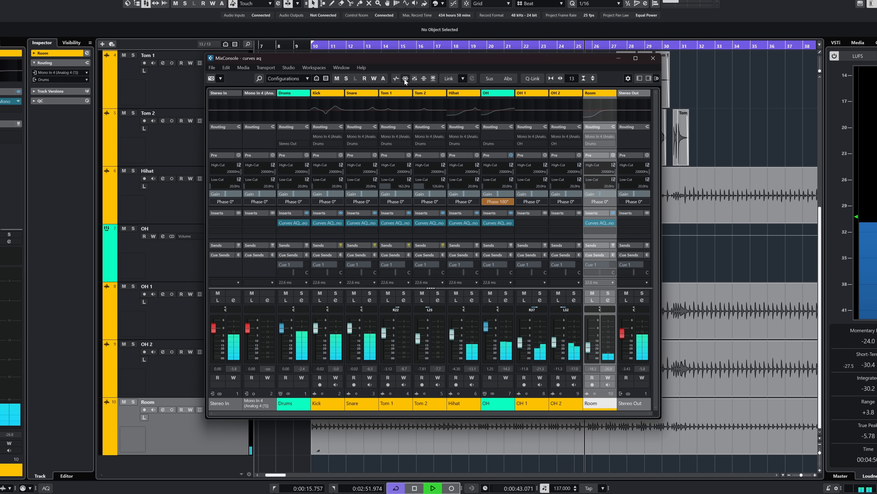
pyautogui.click(404, 79)
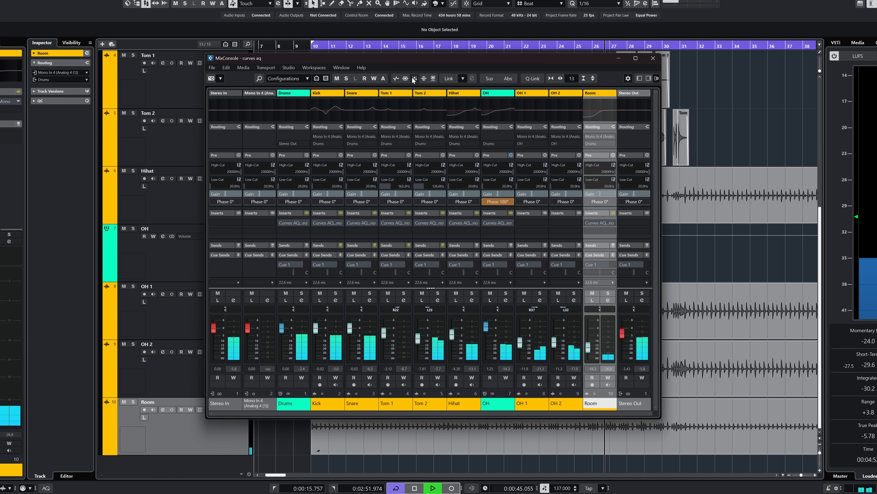
# - Alternate the playing drum mix again between stock EQs, Curves AQ inserts and the unprocessed original, ending on the Curves AQ inserts
pyautogui.click(415, 78)
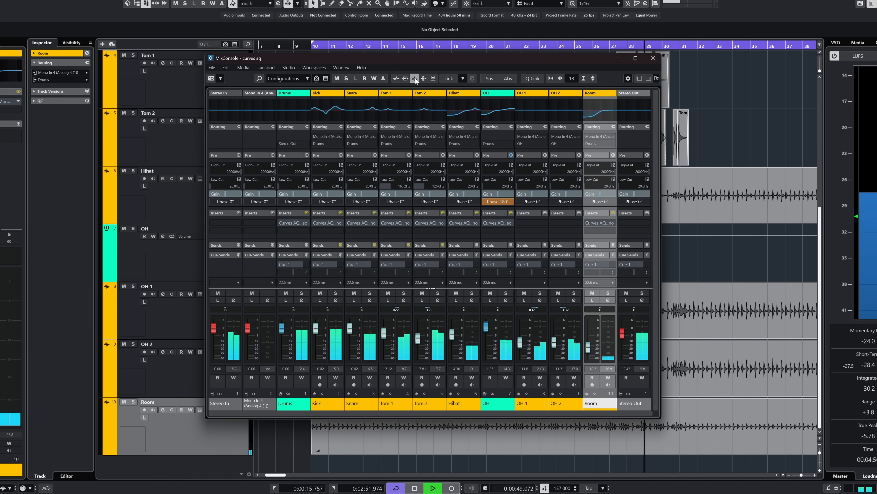
pyautogui.click(415, 79)
pyautogui.click(405, 79)
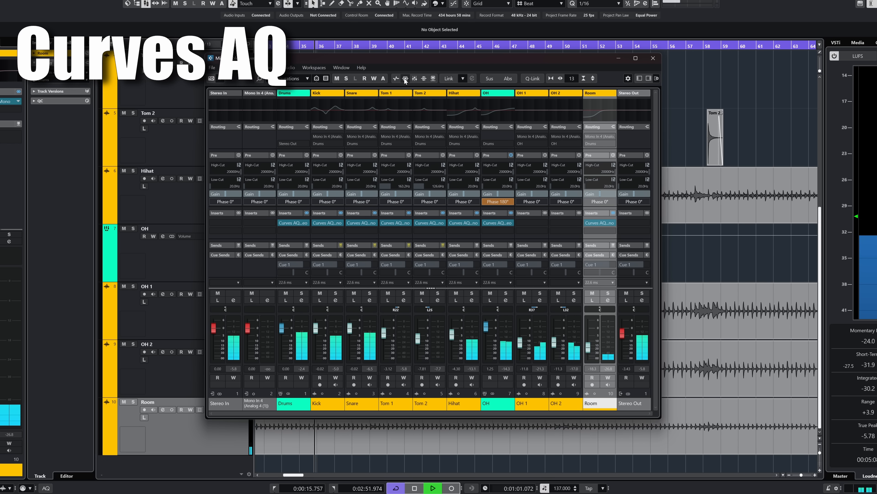
pyautogui.click(405, 80)
pyautogui.click(416, 79)
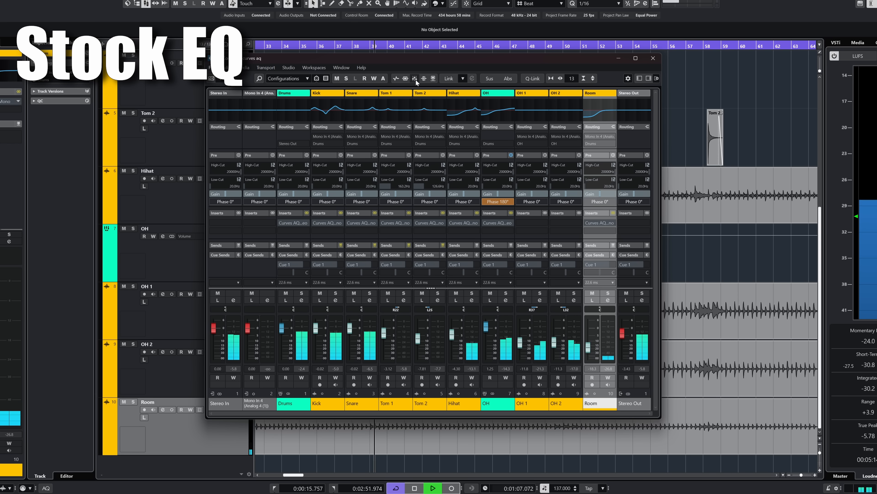
pyautogui.click(416, 79)
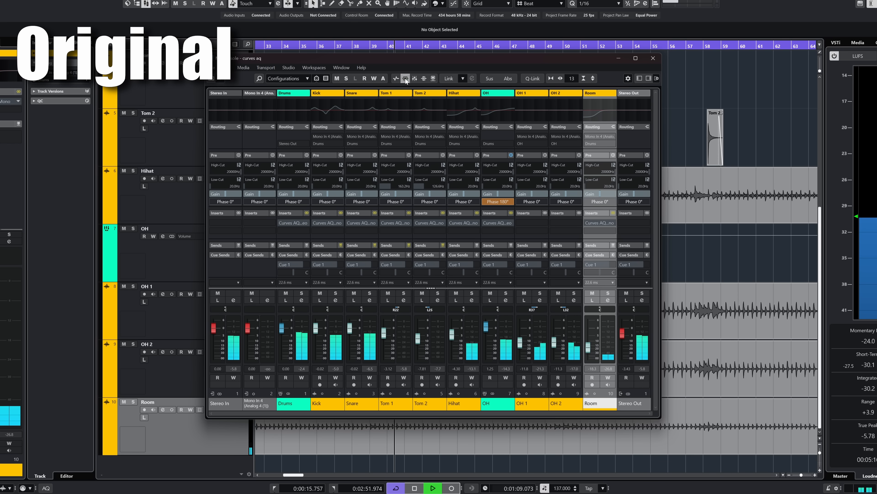
pyautogui.click(405, 78)
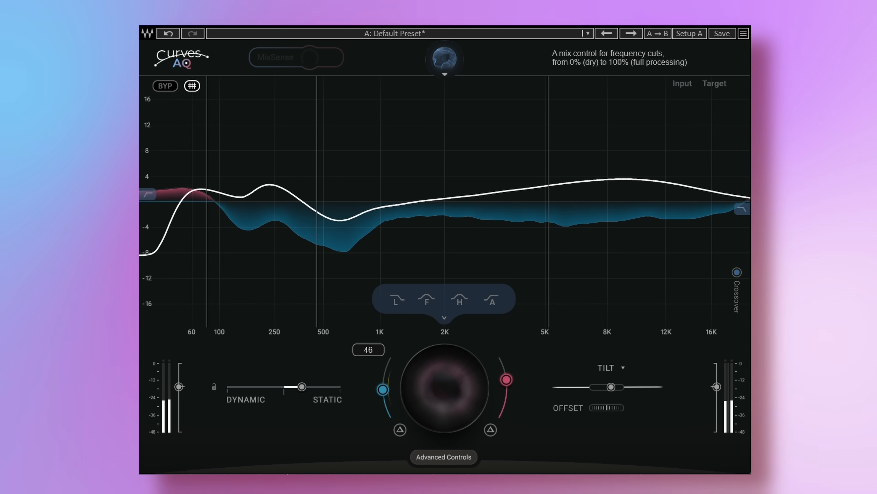
# - Rebalance Curves AQ's cut and boost mix amounts, with boosts at 83 and cuts slightly lower, and shift the response further towards static
pyautogui.moveTo(513, 372); pyautogui.dragTo(502, 409)
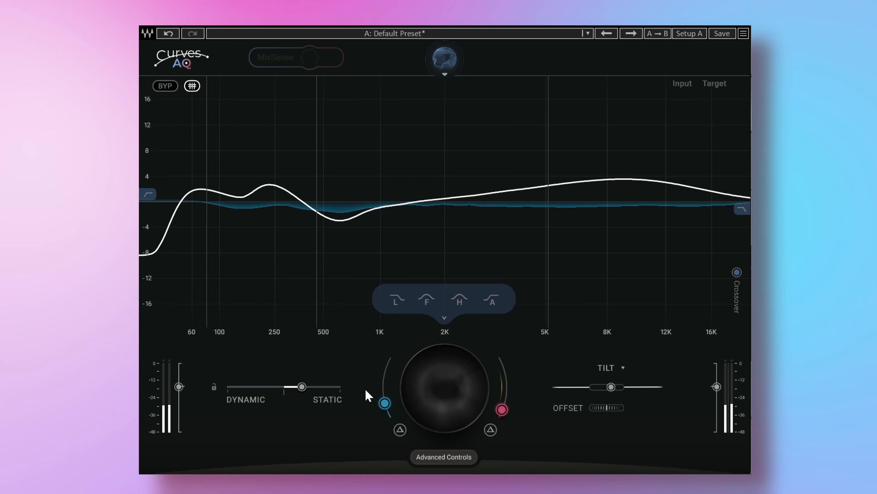
pyautogui.moveTo(384, 403); pyautogui.dragTo(384, 372)
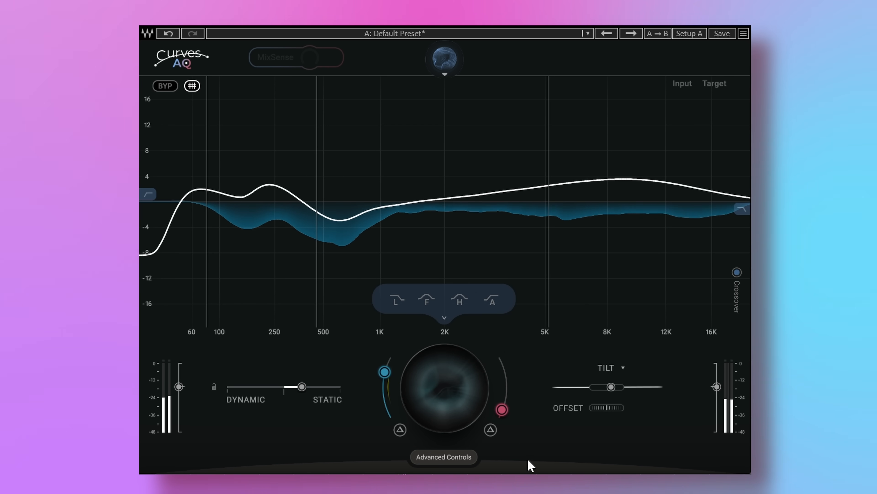
pyautogui.moveTo(502, 409); pyautogui.dragTo(503, 368)
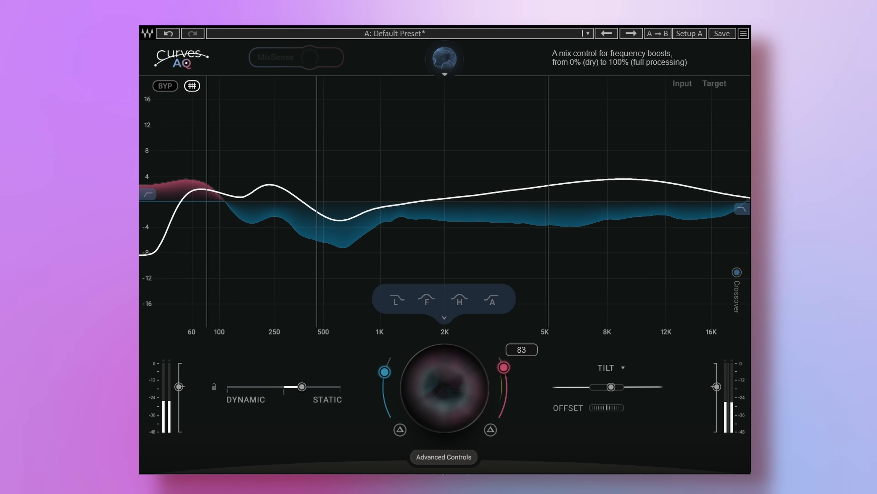
pyautogui.moveTo(384, 372); pyautogui.dragTo(384, 379)
pyautogui.moveTo(304, 387); pyautogui.dragTo(329, 386)
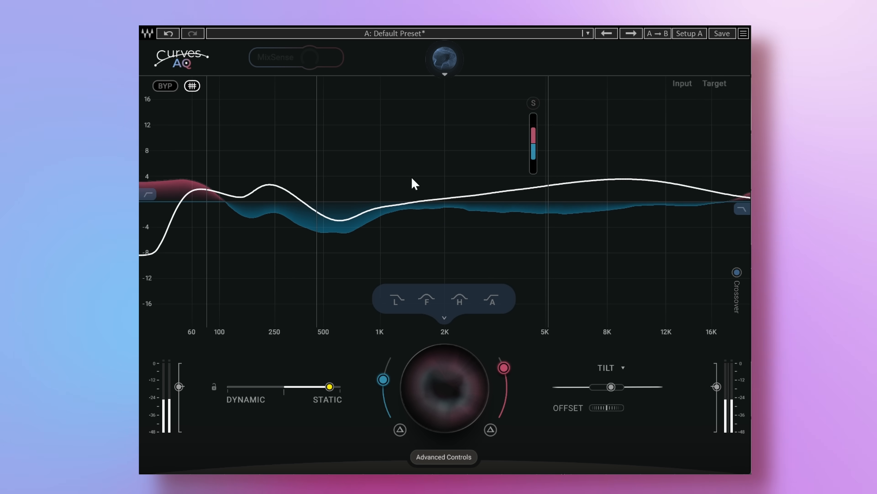
# - Audition the suggested and alternative target curves for Adaptive : Overheads, ending on the last alternative curve
pyautogui.click(446, 77)
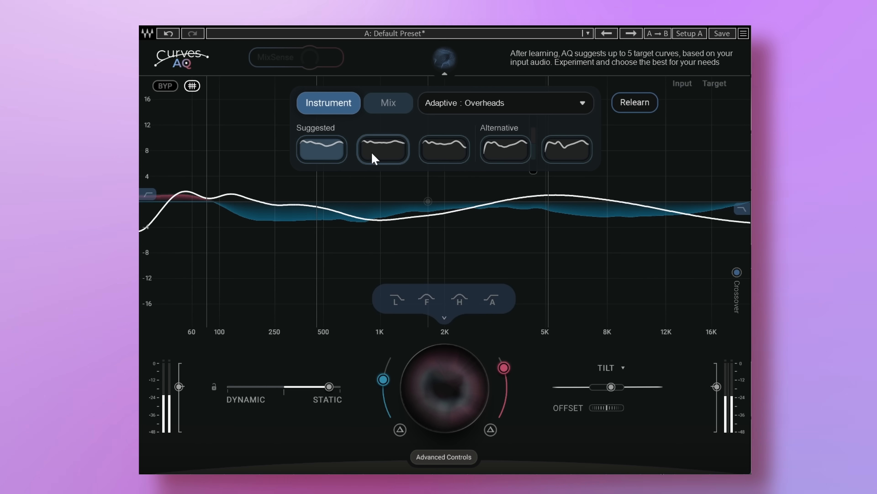
pyautogui.click(453, 156)
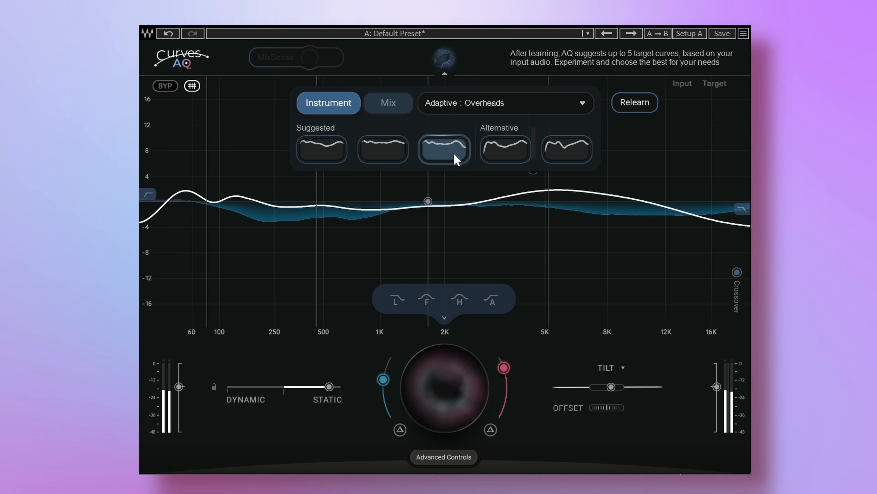
pyautogui.click(509, 156)
pyautogui.click(561, 148)
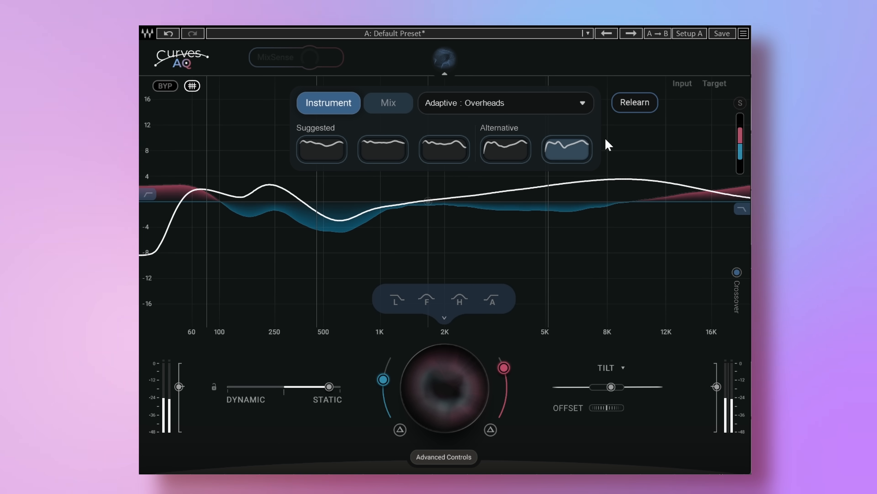